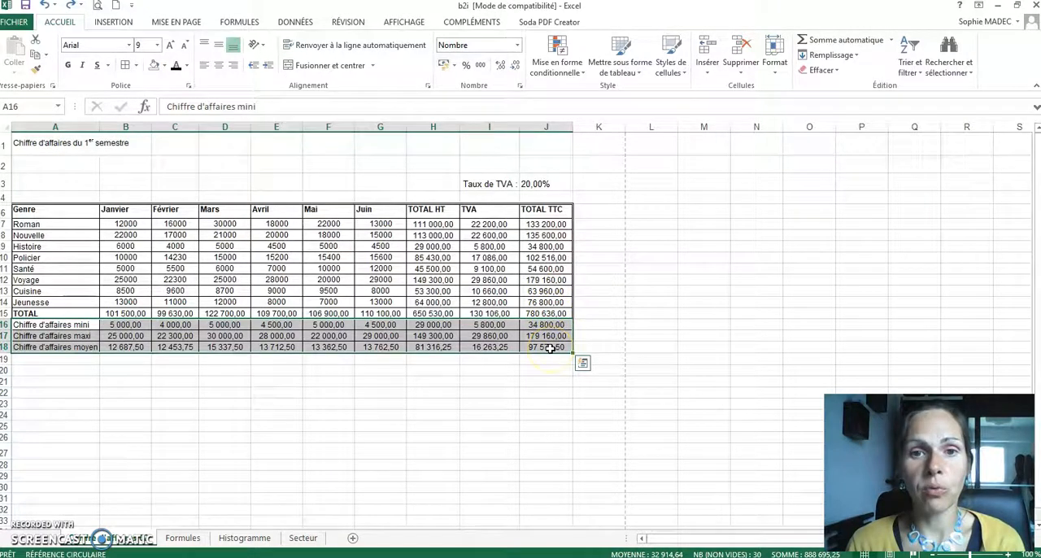
Step: Merge and centre the title "Chiffre d'affaires du 1er semestre" across cells A1:J1
left_click(56, 143)
left_click_drag(51, 137, 530, 151)
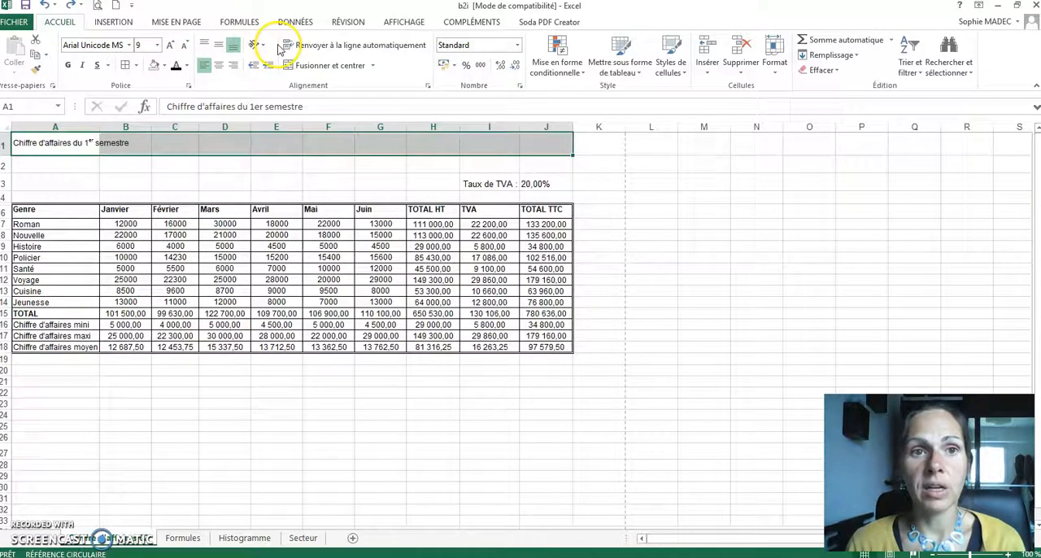
left_click(327, 69)
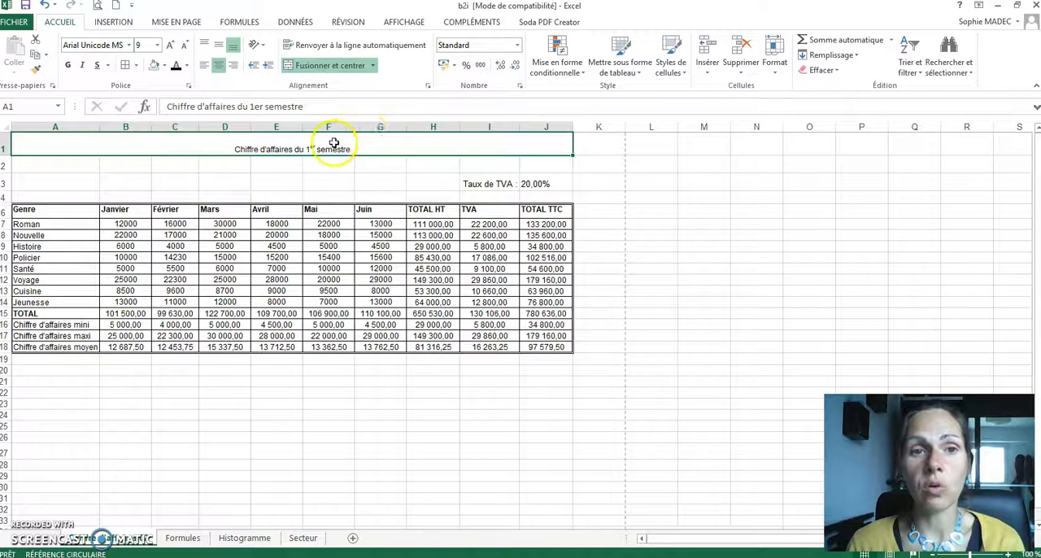
Step: Set the font of the merged title in row 1 to Comic Sans MS
left_click(128, 45)
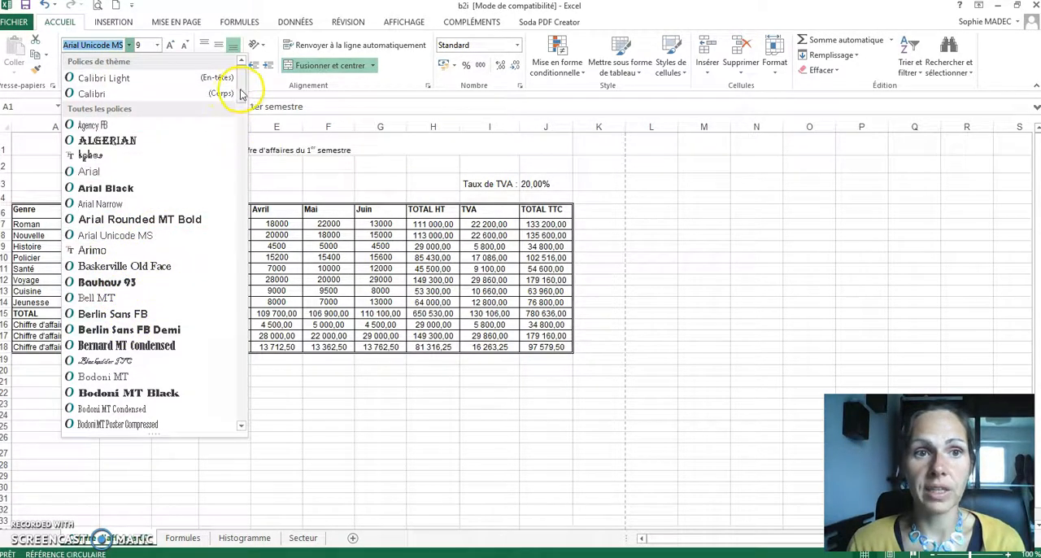
left_click_drag(241, 92, 237, 114)
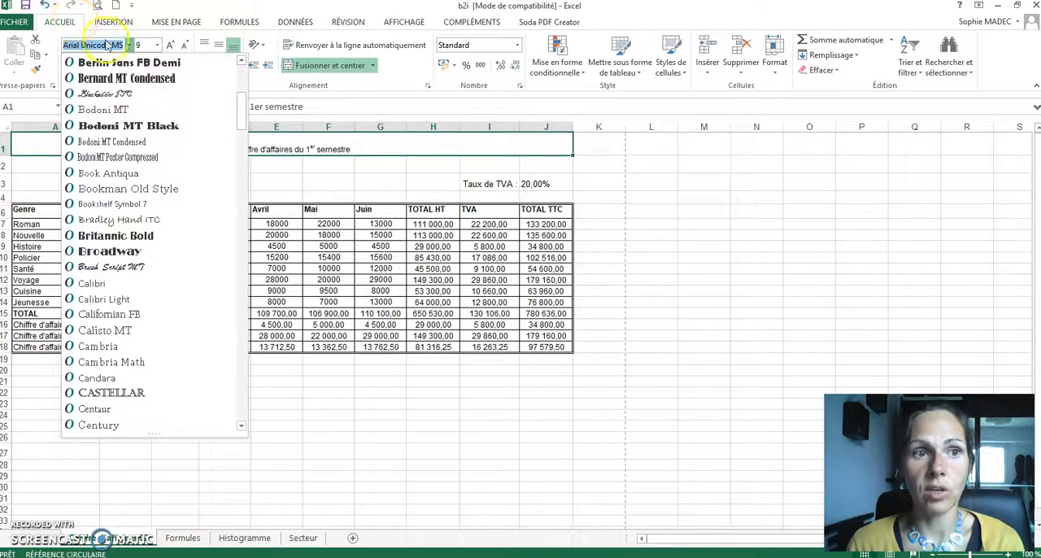
left_click_drag(237, 94, 232, 132)
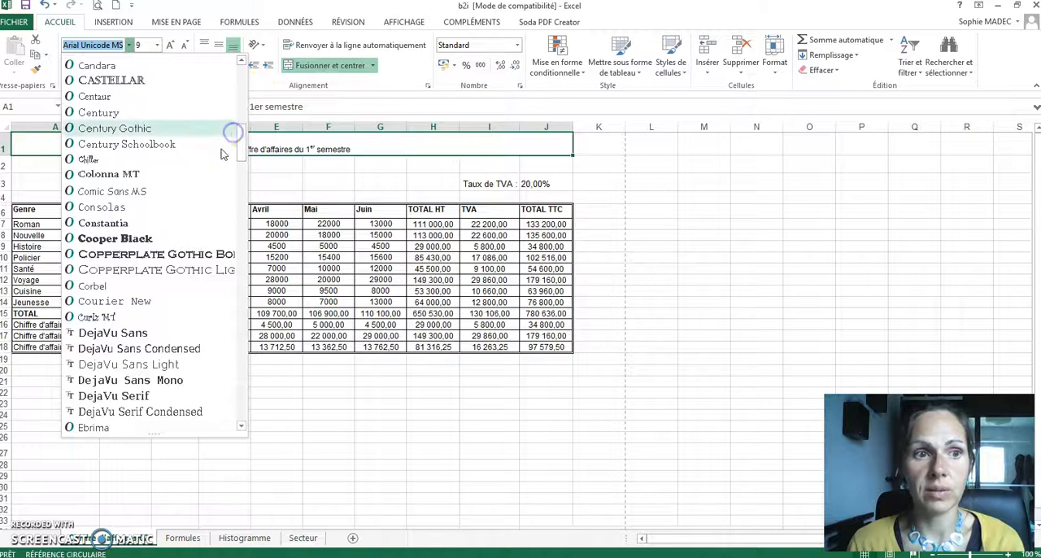
left_click(170, 191)
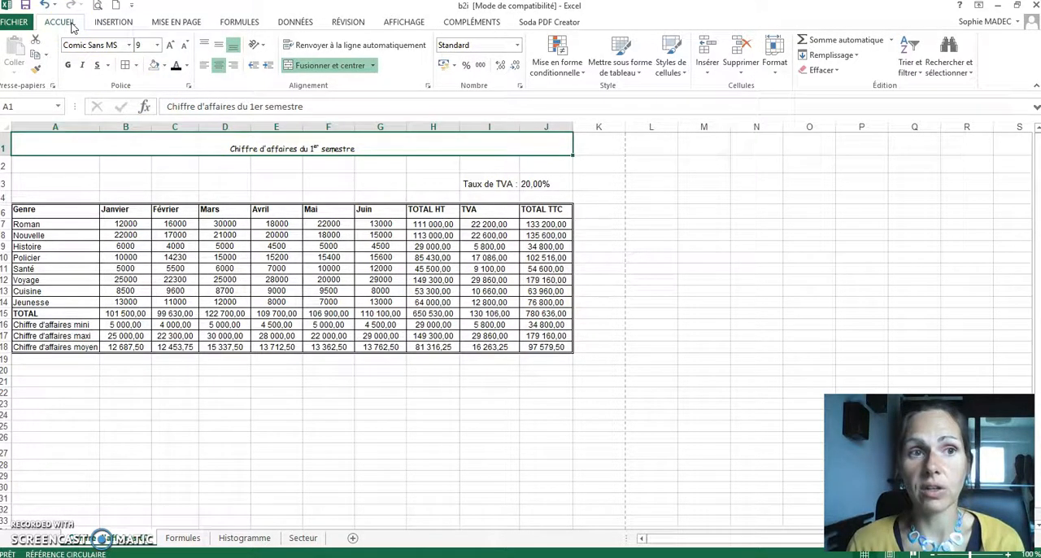
Step: Enlarge the title's font size, trying 16 and settling on 17
left_click(158, 46)
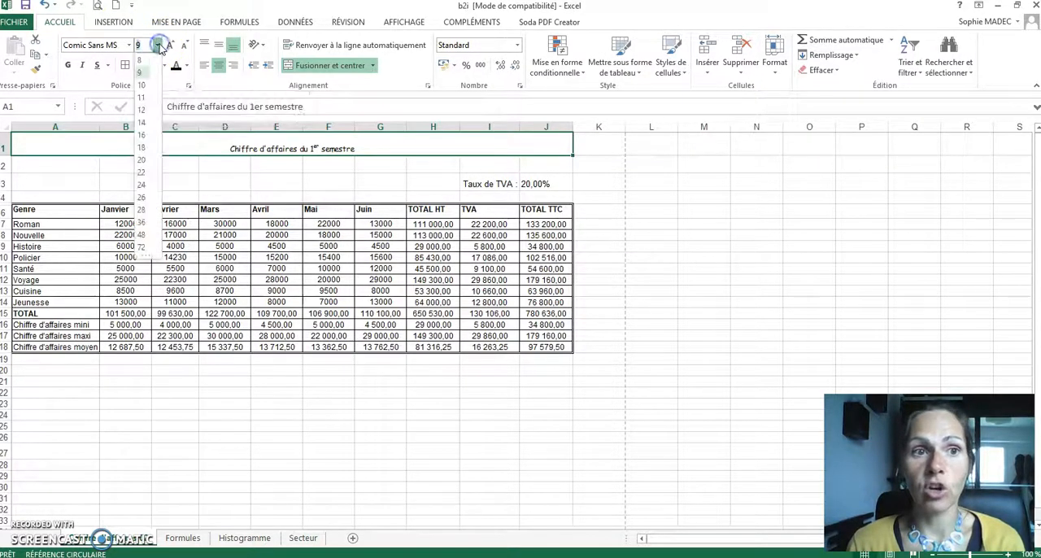
left_click(142, 135)
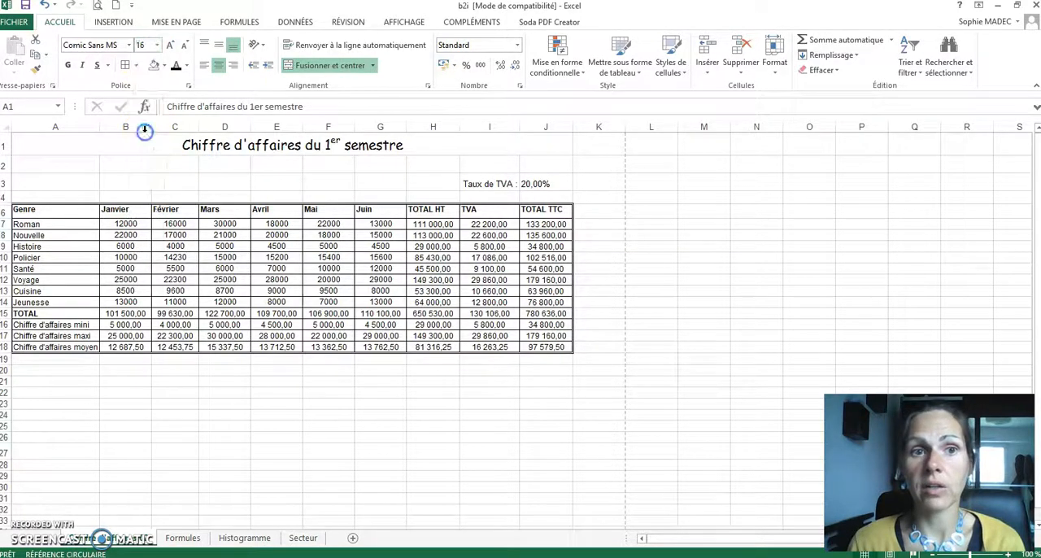
left_click(160, 46)
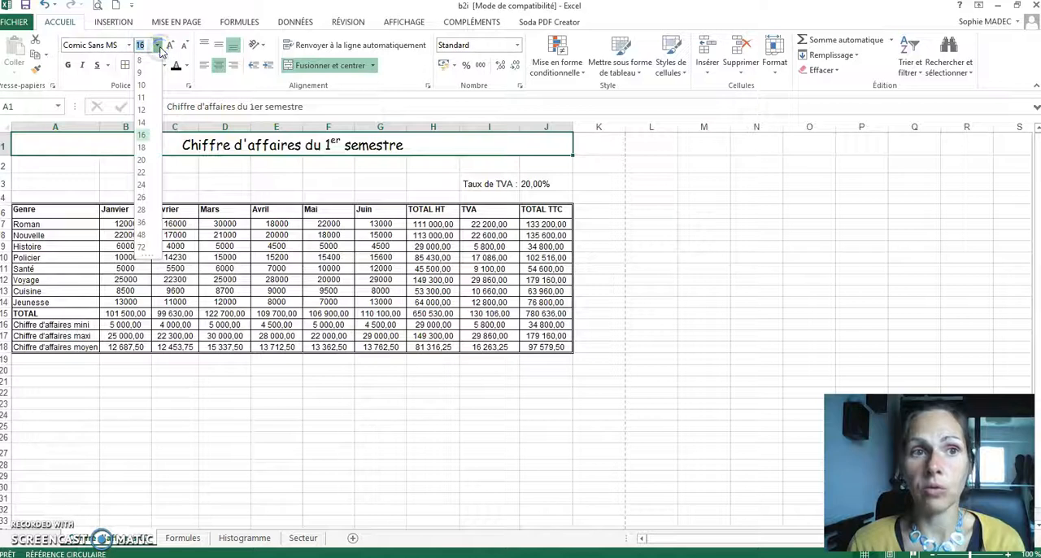
type("1")
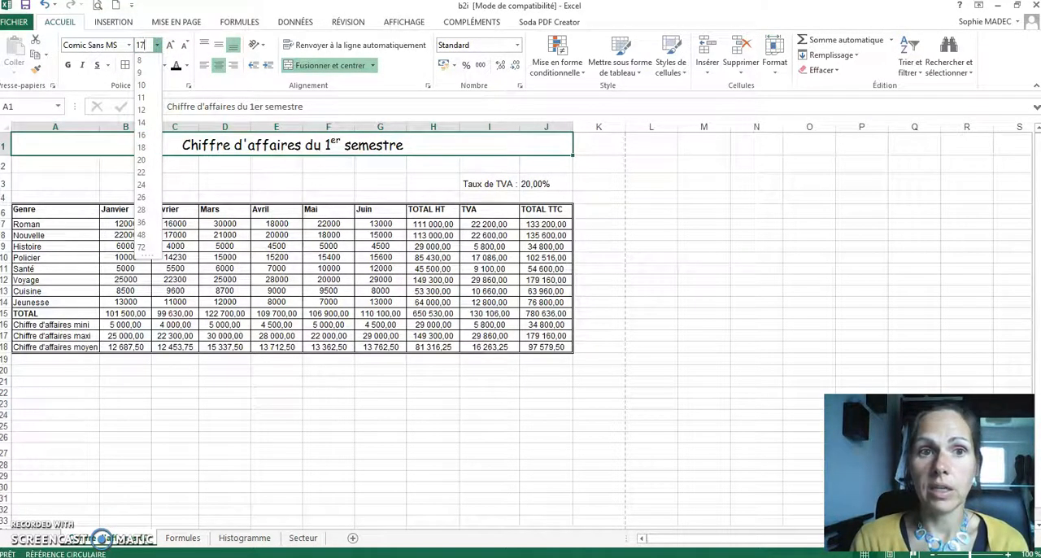
type("7")
key("Return")
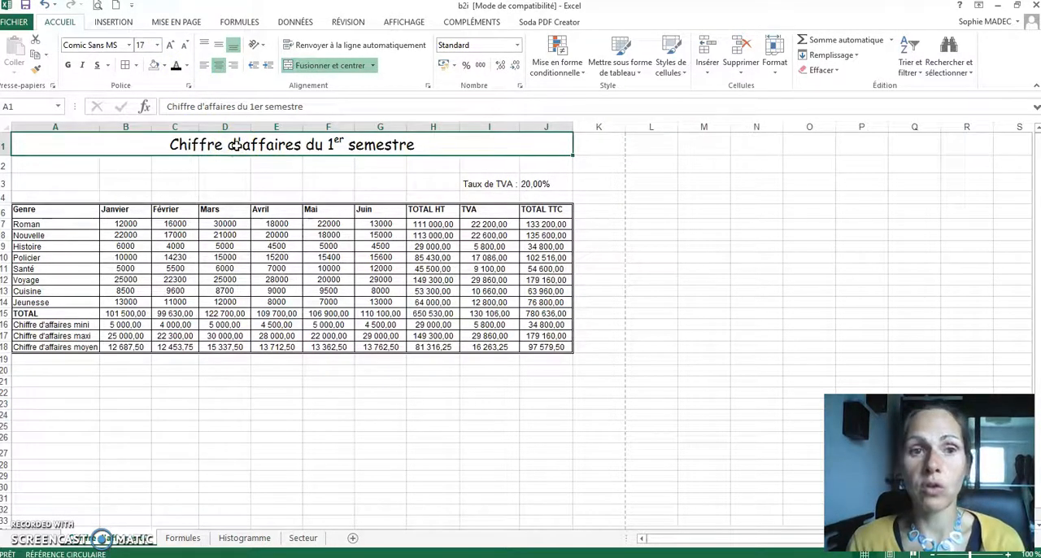
Step: Make the title bold and underlined, and change its font colour to the standard blue
left_click(69, 64)
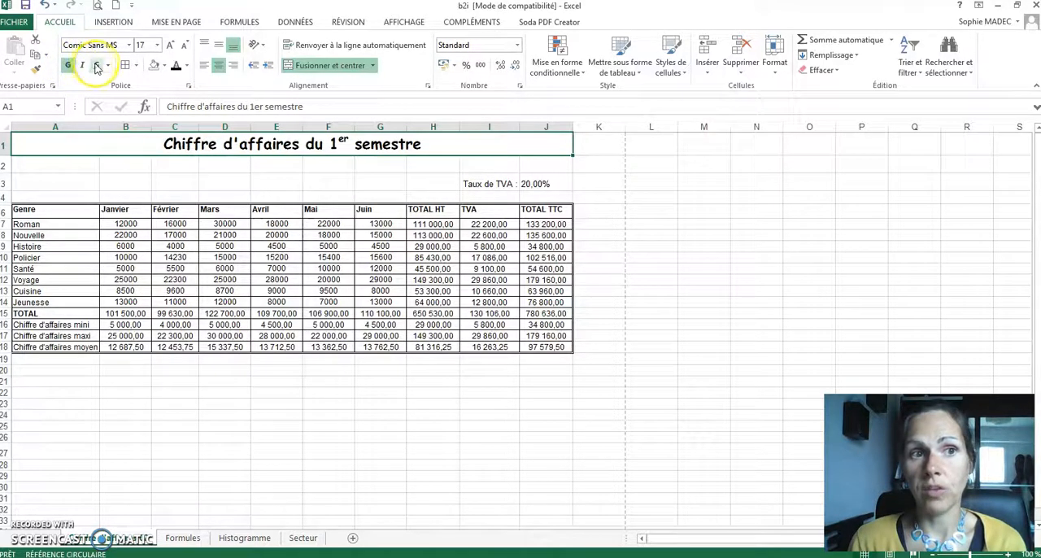
left_click(98, 66)
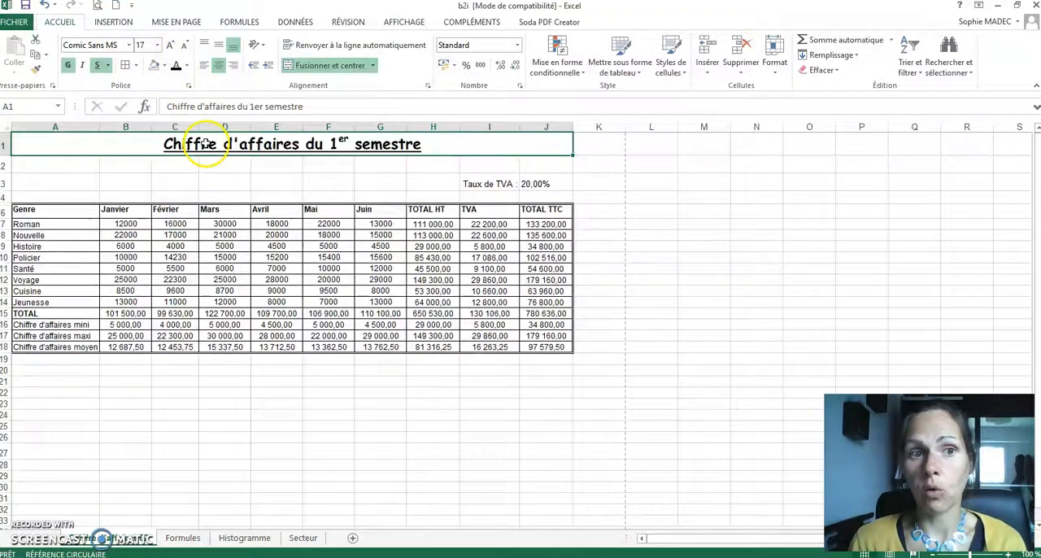
left_click(188, 66)
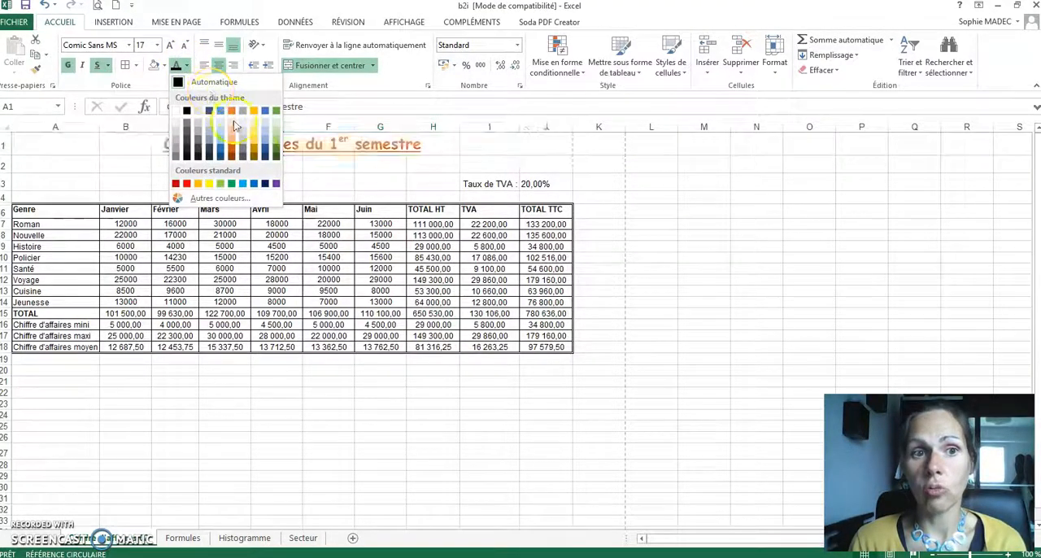
left_click(253, 184)
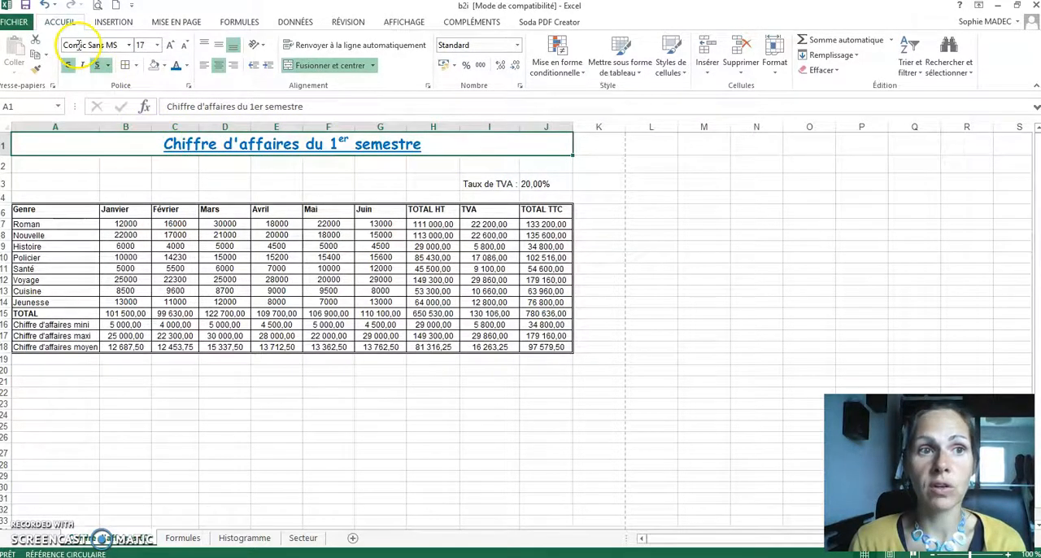
Step: Fill the merged title cell with a grey theme colour
left_click(165, 66)
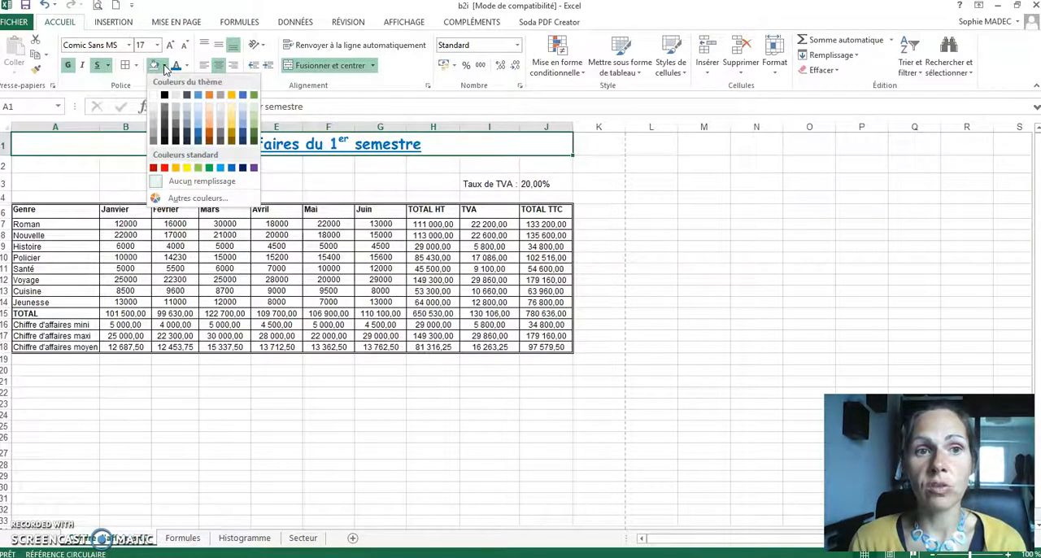
left_click(155, 127)
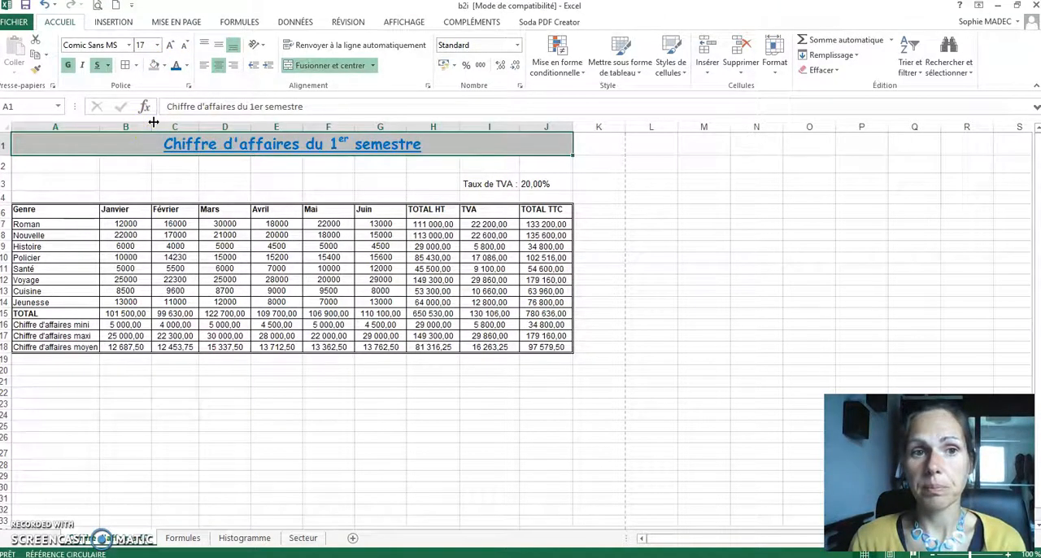
left_click(230, 194)
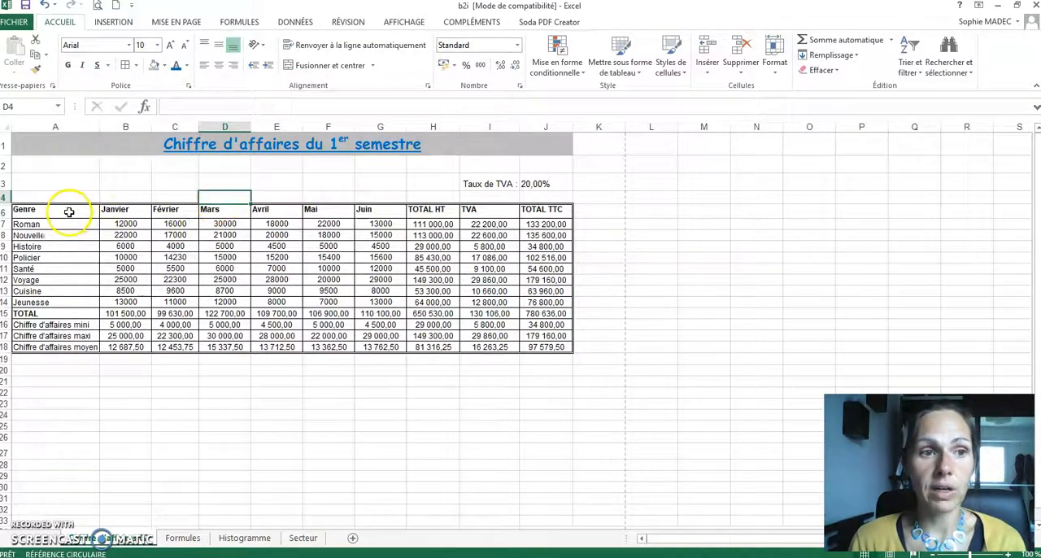
Step: Increase the height of header row 6 and centre the headings in A6:J6 vertically and horizontally
left_click_drag(73, 209, 533, 214)
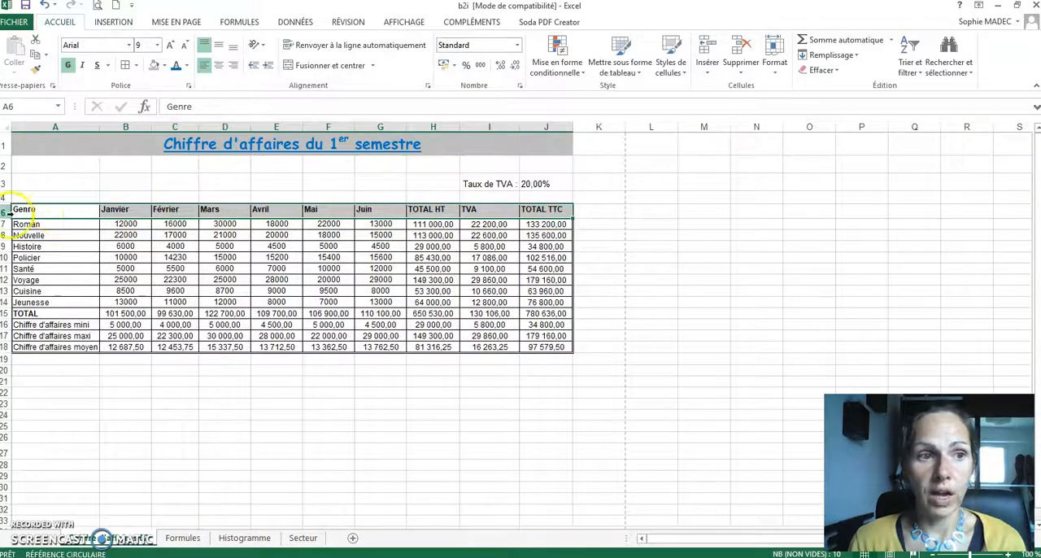
left_click_drag(5, 216, 6, 237)
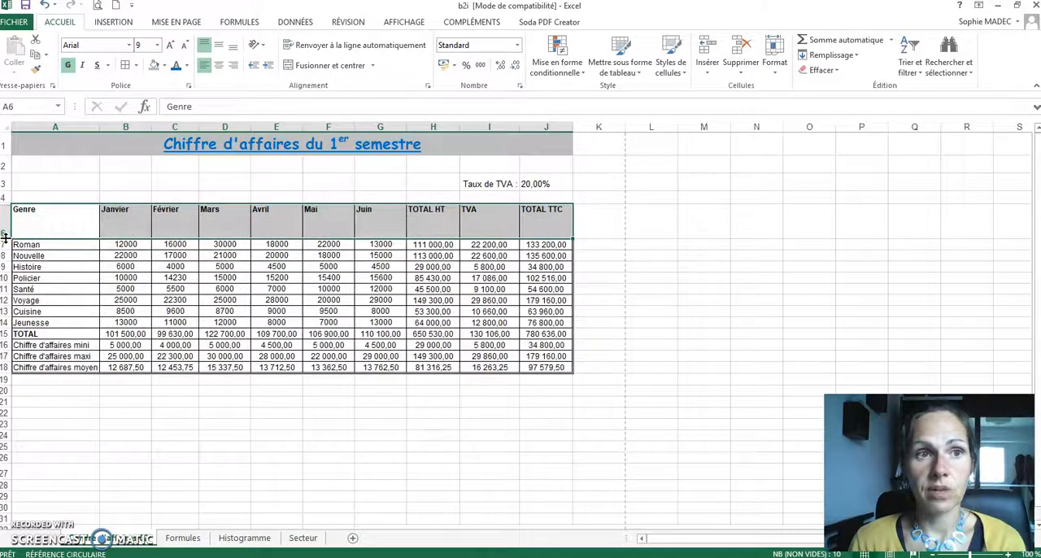
left_click(68, 24)
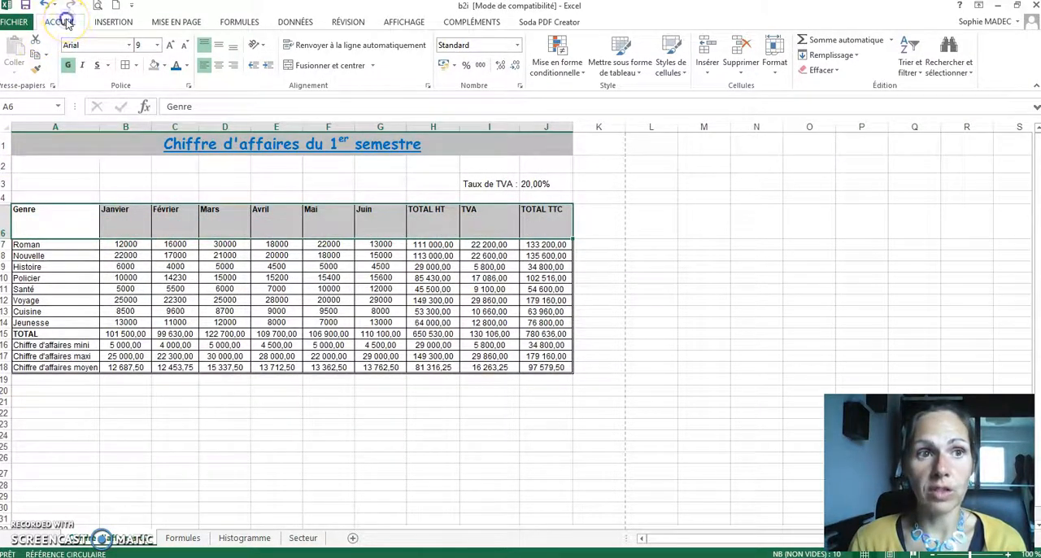
left_click(221, 49)
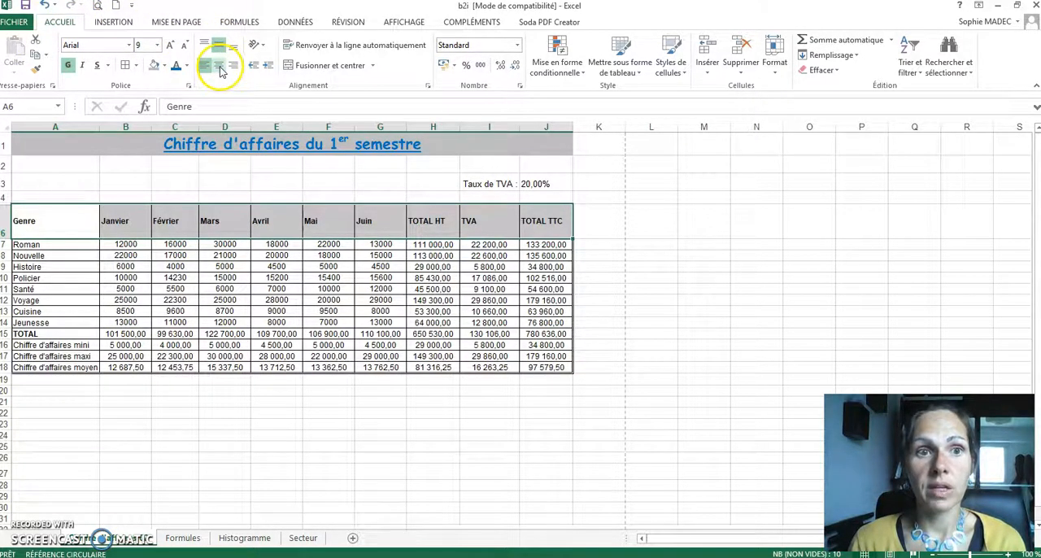
left_click(219, 66)
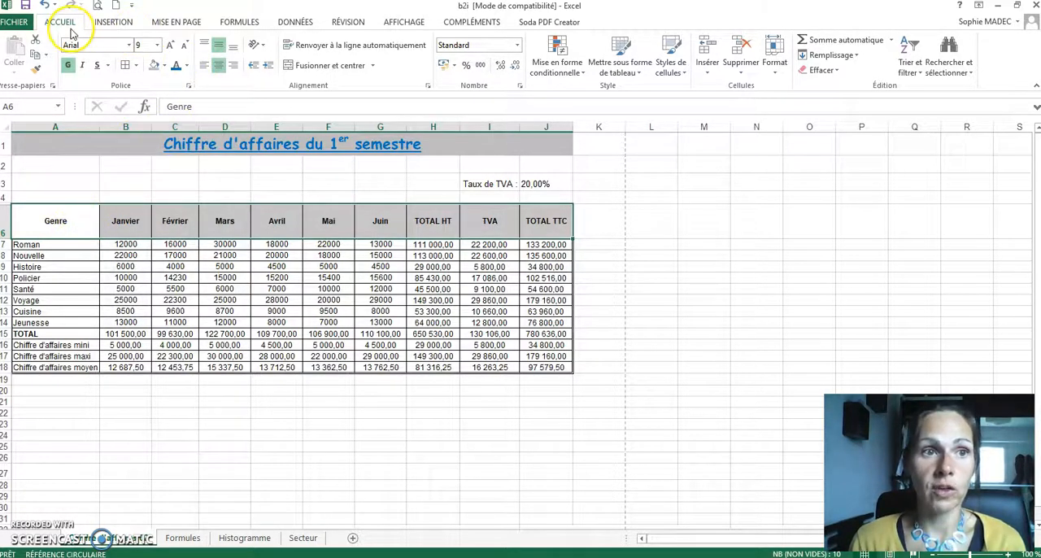
Step: Rotate the text of the header cells A6:J6 to 90 degrees
left_click(428, 85)
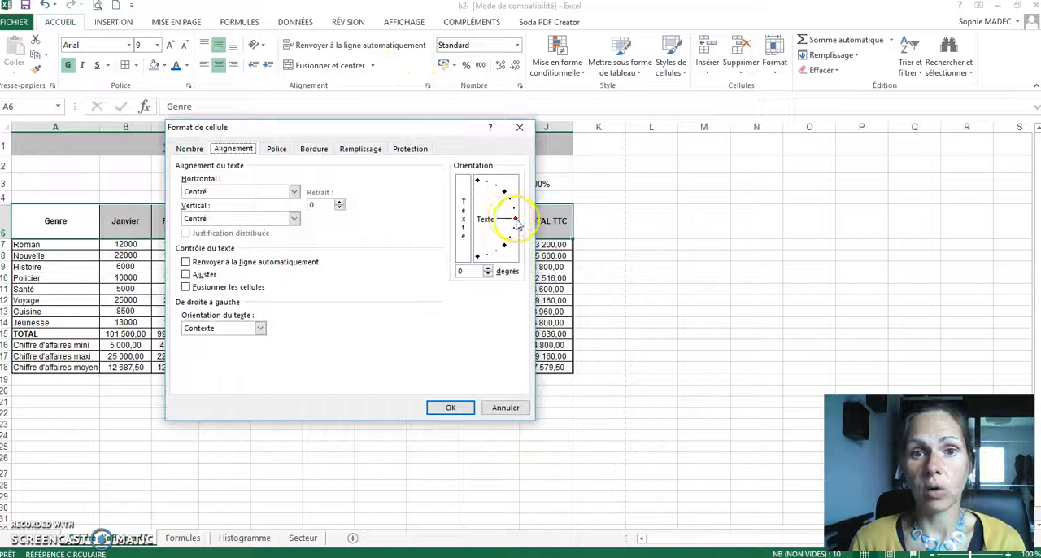
left_click(516, 220)
left_click_drag(516, 220, 466, 185)
left_click(462, 233)
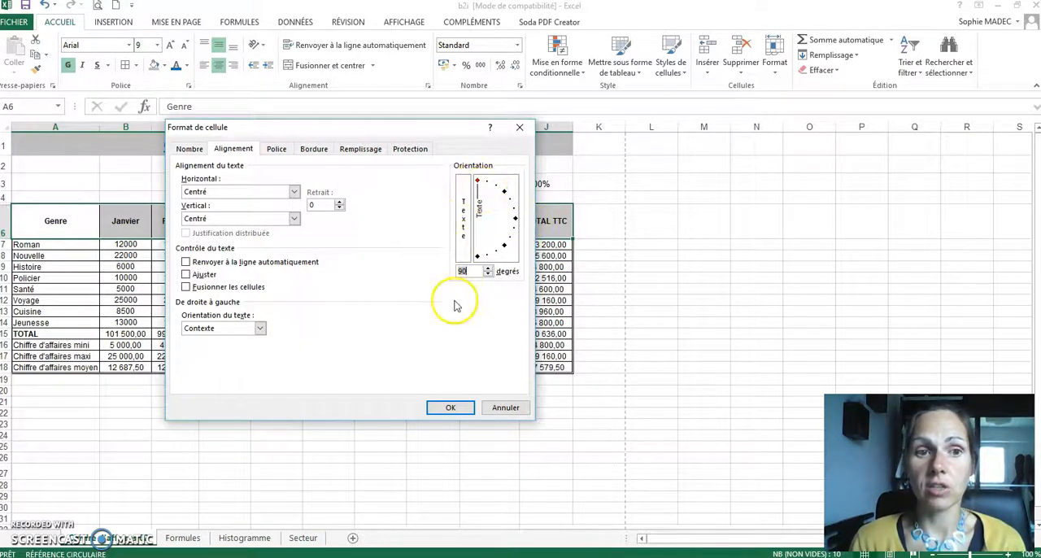
left_click(450, 407)
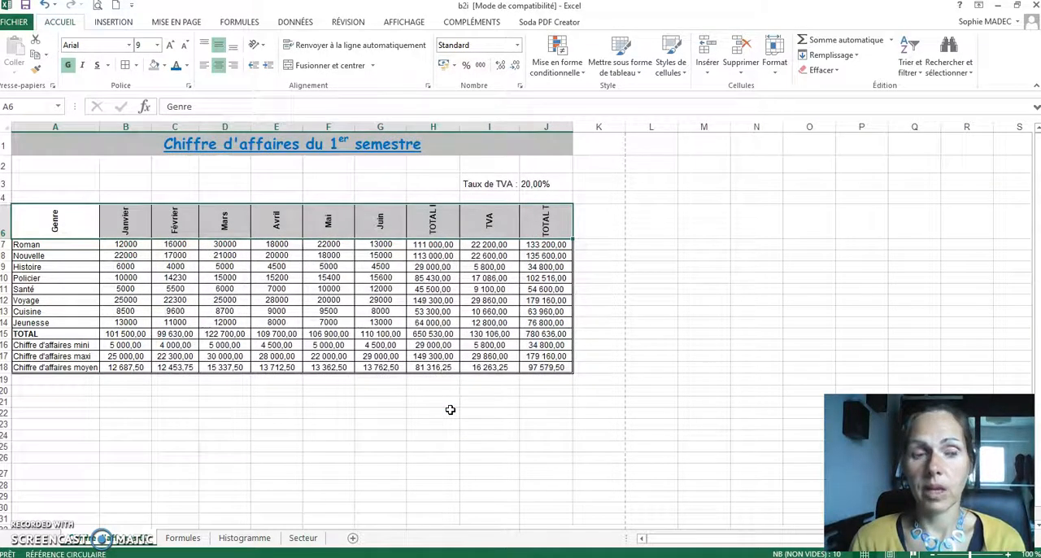
Step: Turn on automatic text wrapping for the header cells A6:J6 in the cell alignment settings
left_click(125, 218)
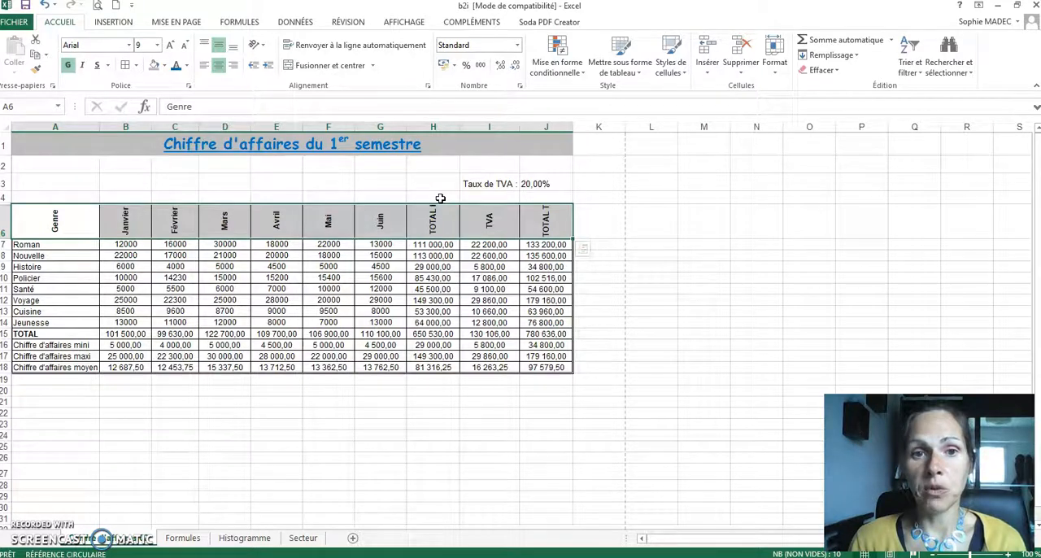
left_click_drag(46, 216, 524, 221)
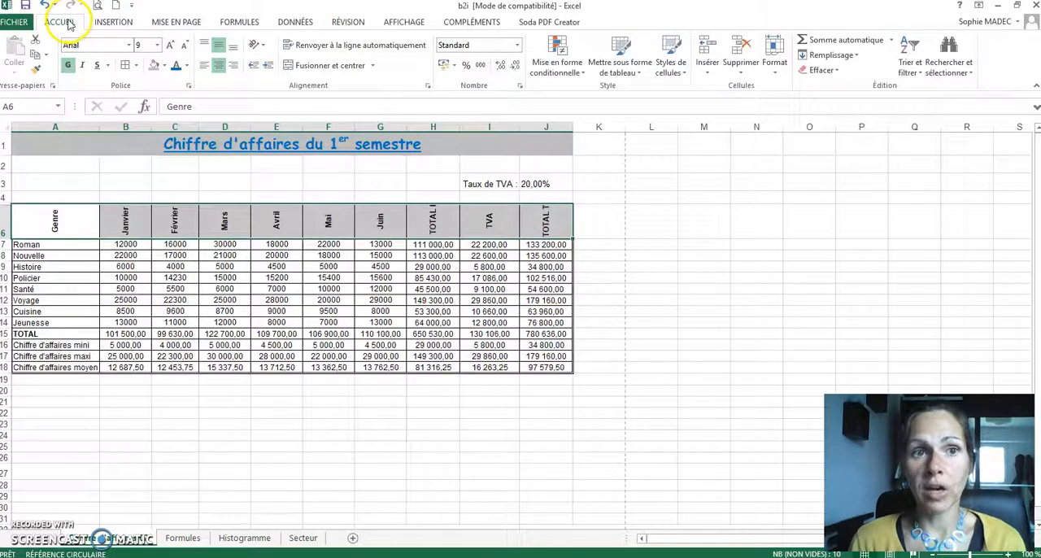
left_click(428, 86)
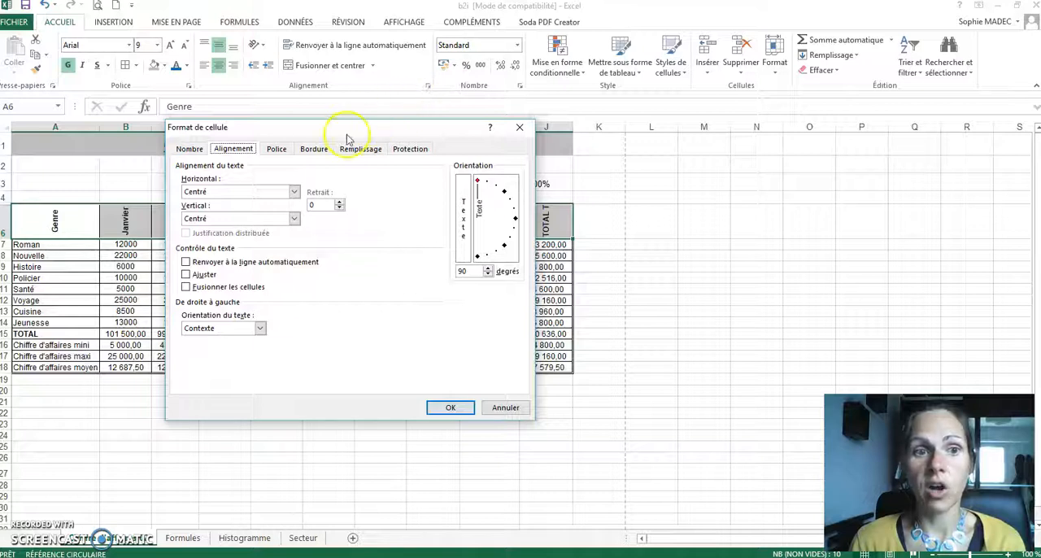
left_click(186, 262)
left_click(451, 408)
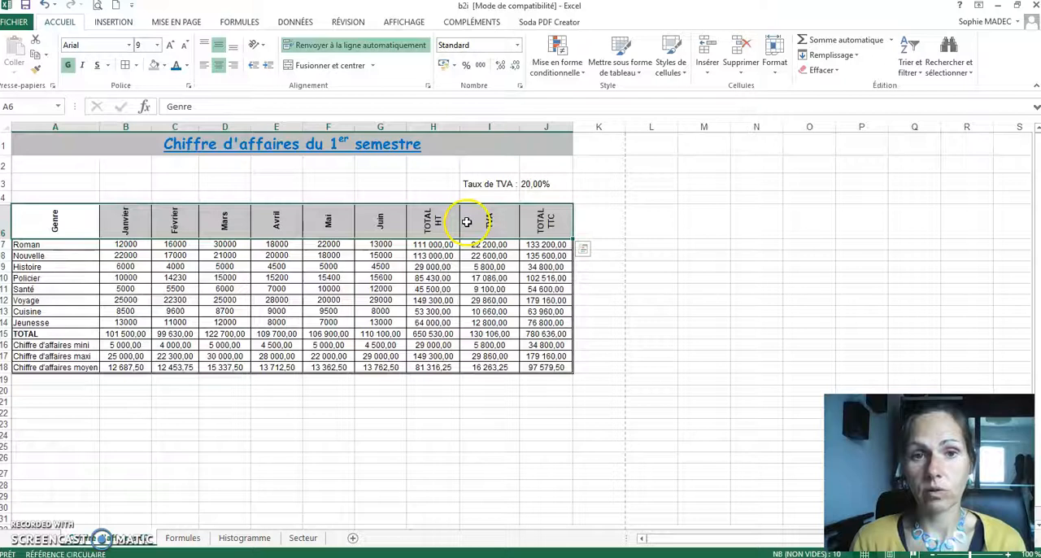
Step: Try an orange, lightly dotted pattern fill on the header cells A6:J6 and undo it
left_click_drag(51, 218, 534, 218)
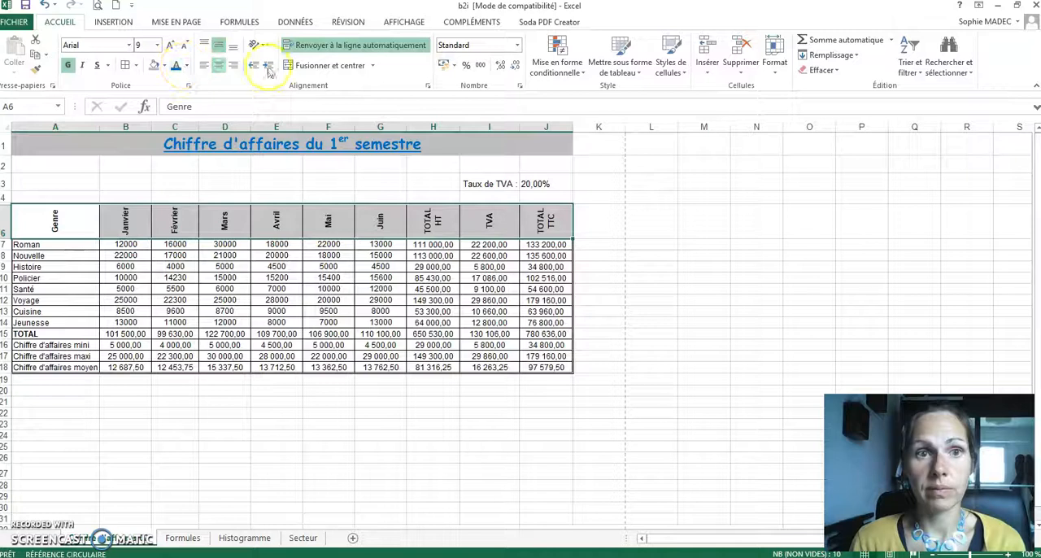
left_click(428, 86)
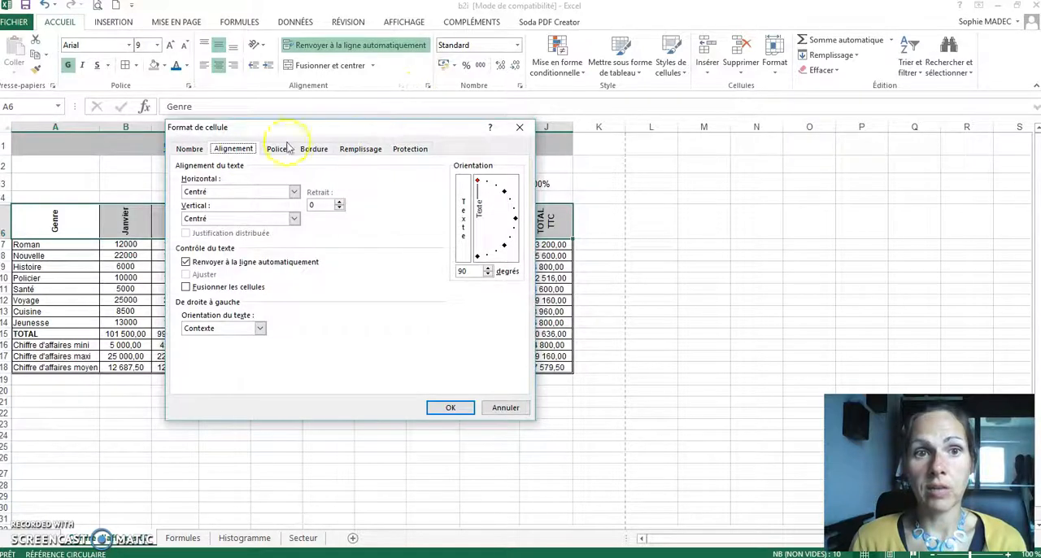
left_click(357, 157)
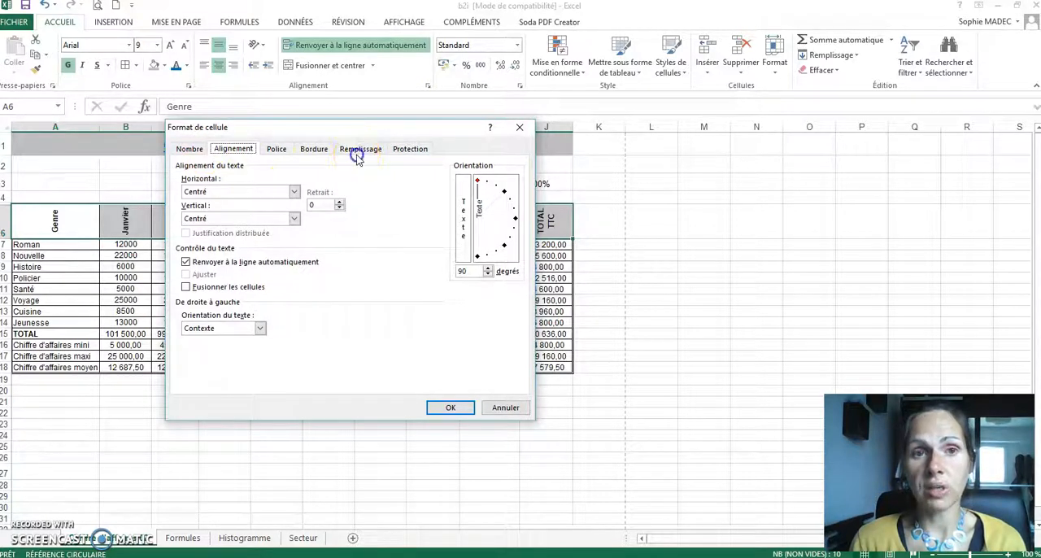
left_click(358, 154)
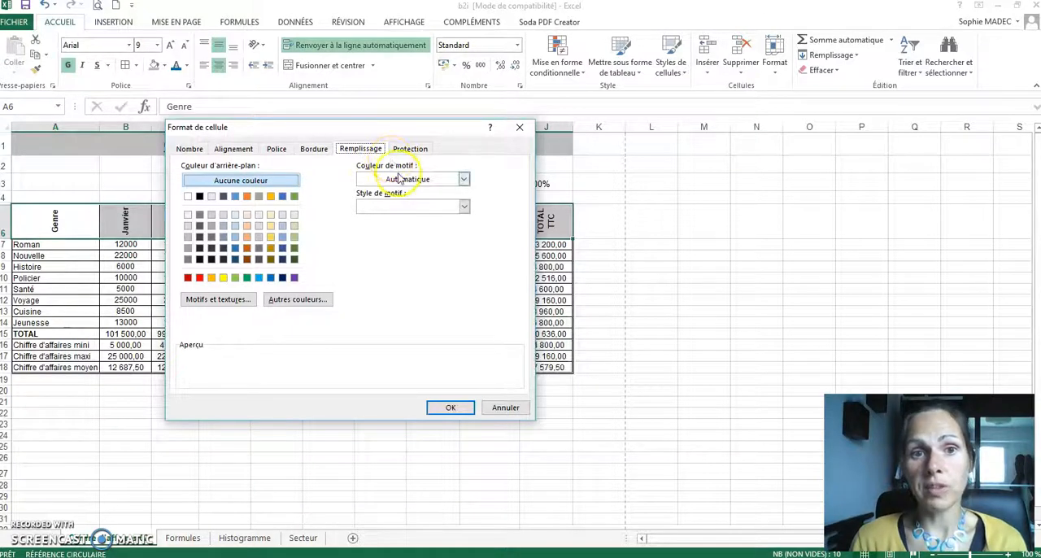
left_click(463, 181)
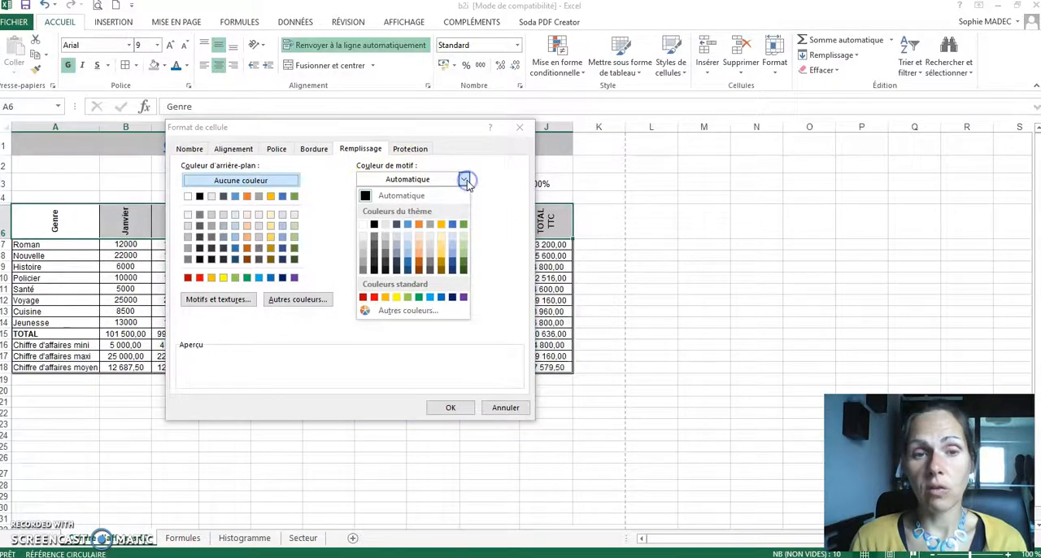
left_click(419, 227)
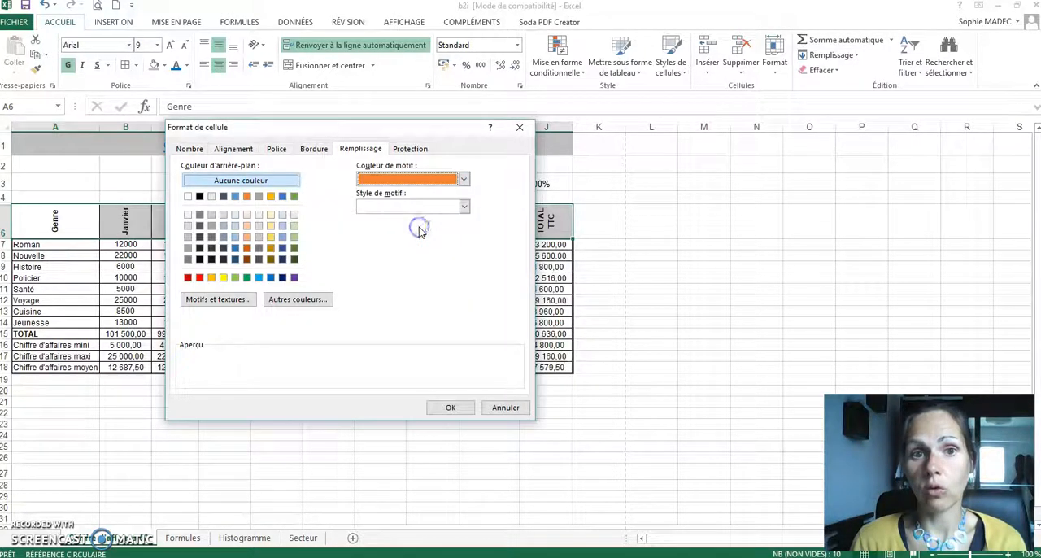
left_click(465, 208)
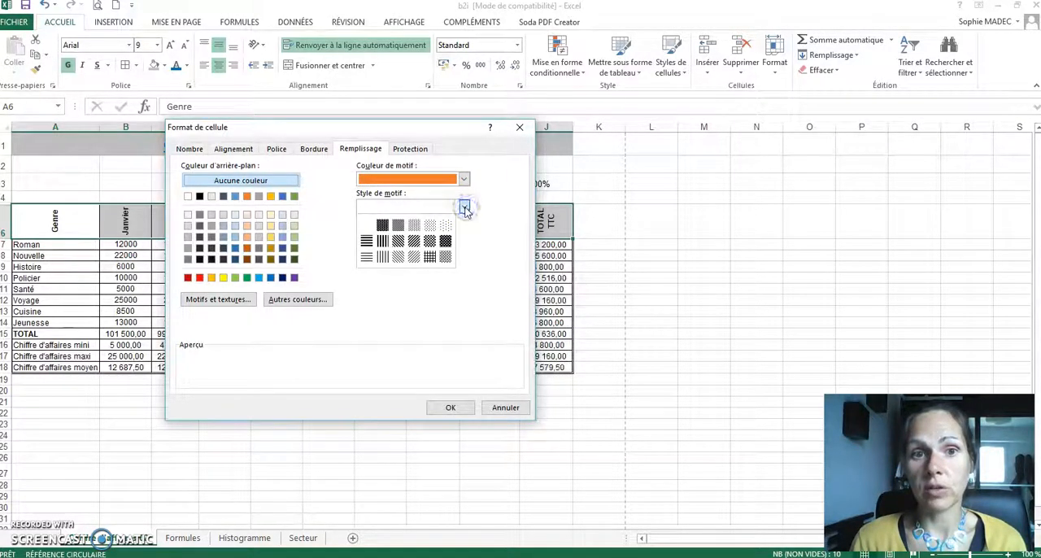
left_click(445, 227)
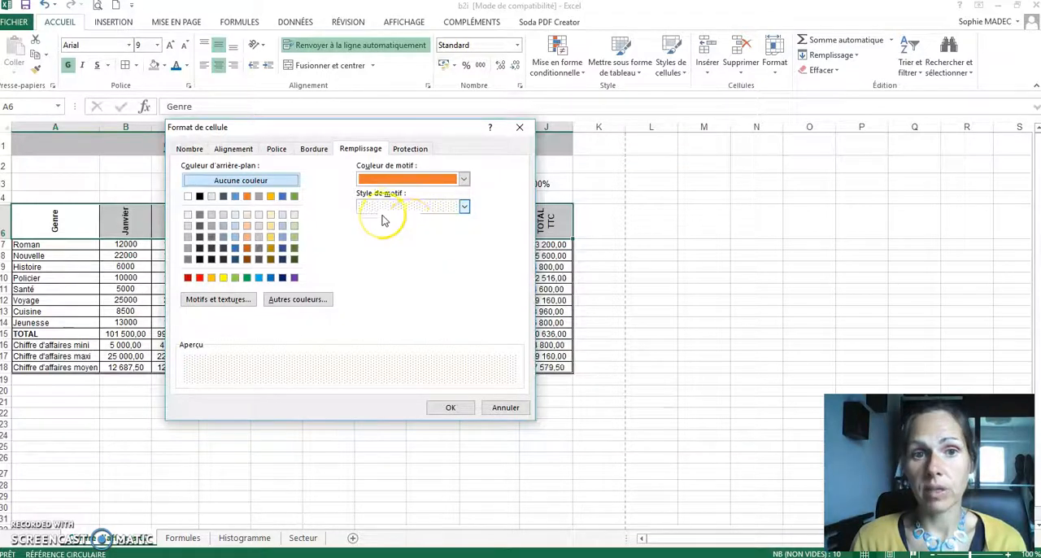
left_click(453, 410)
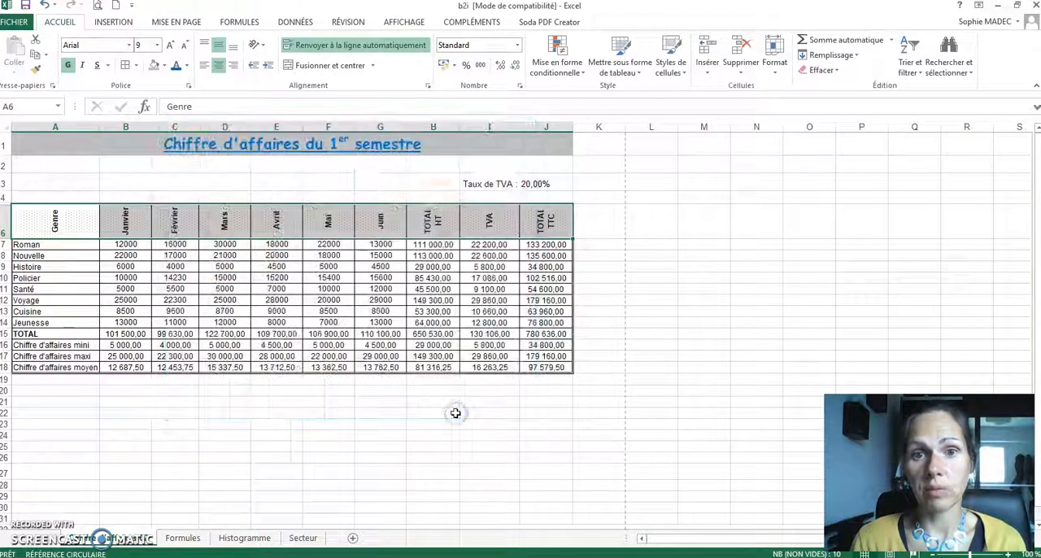
left_click(462, 355)
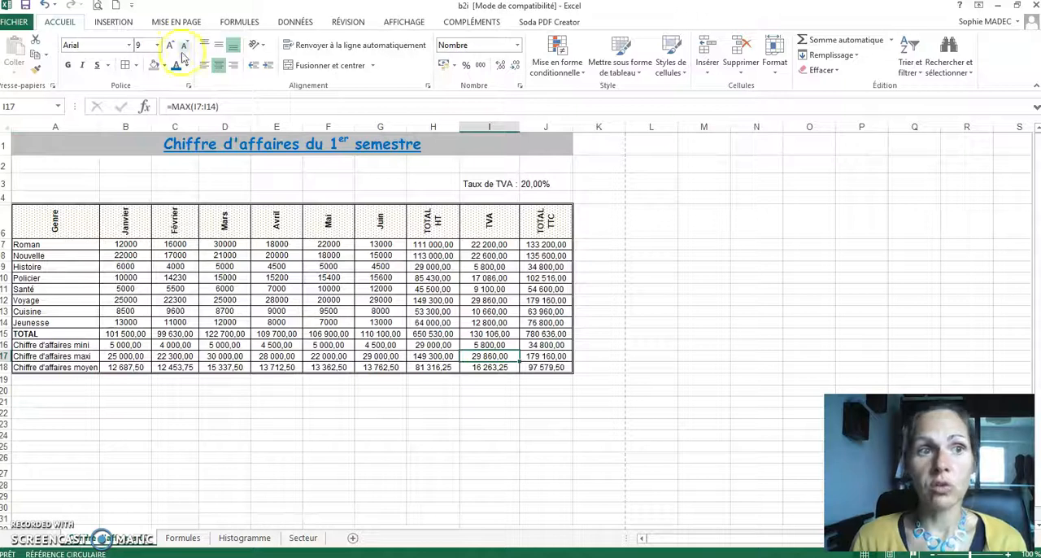
left_click(46, 8)
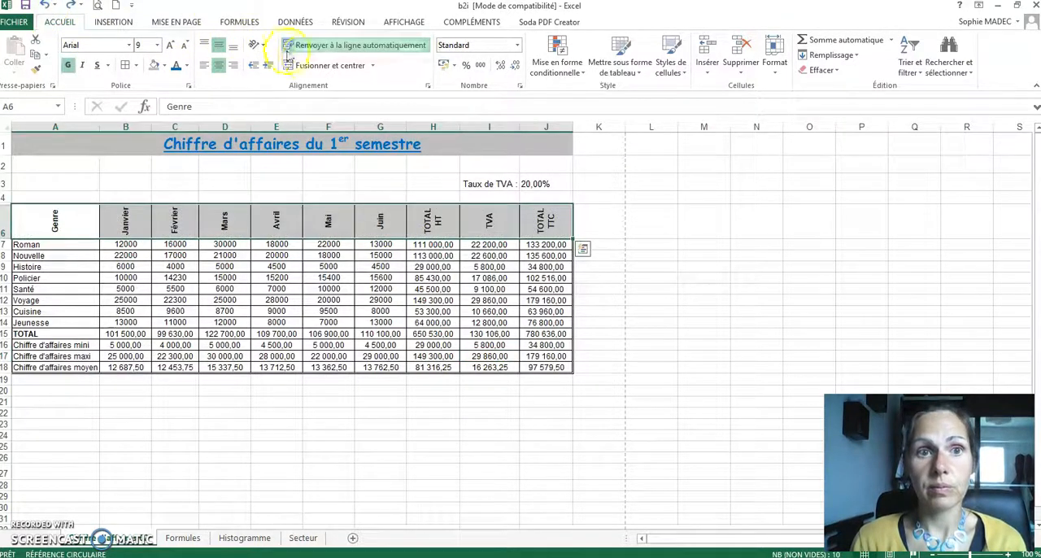
Step: Try a gold background with a lightly dotted pattern in the automatic colour on the header cells A6:J6
left_click(428, 85)
left_click(367, 151)
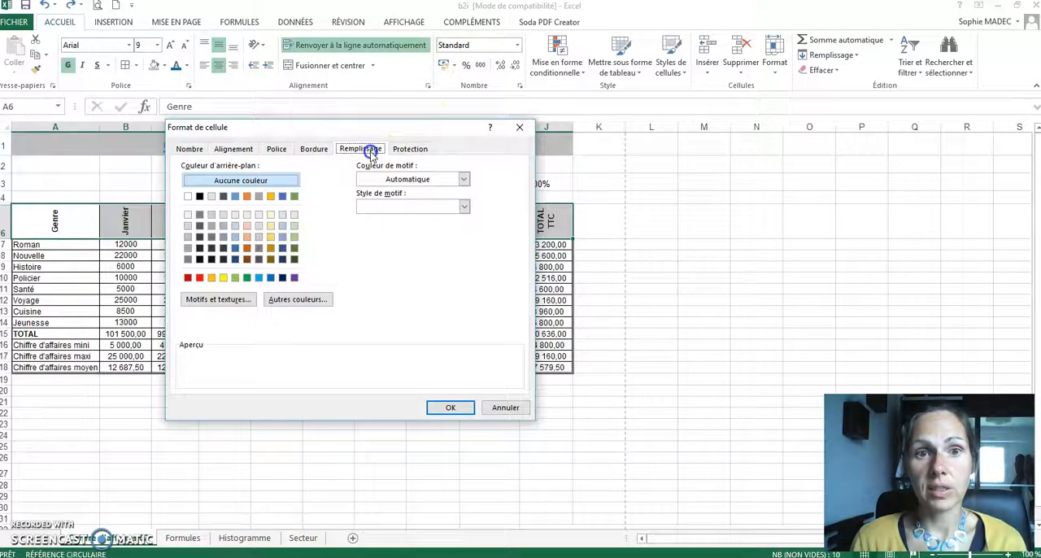
left_click(465, 206)
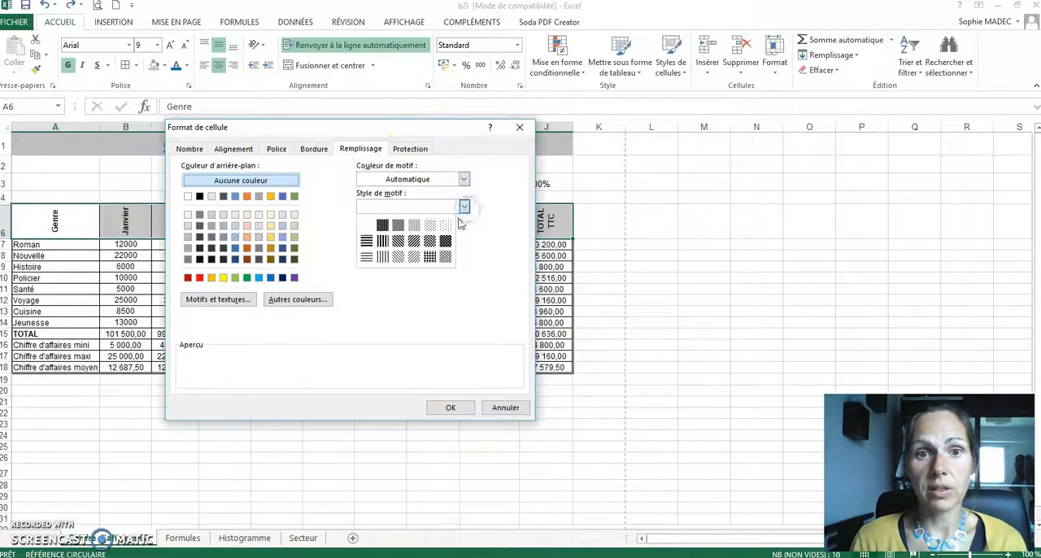
left_click(446, 228)
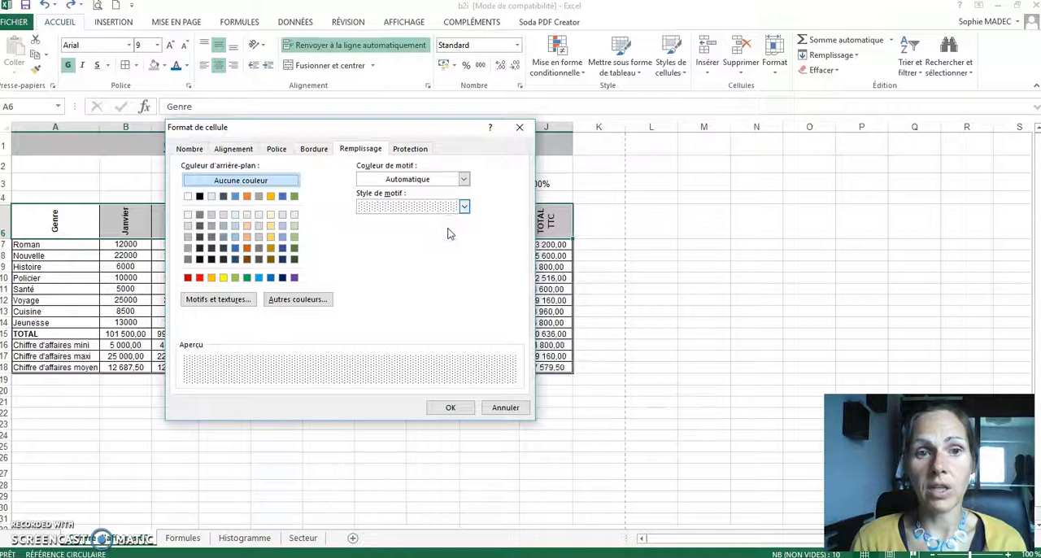
left_click(272, 197)
left_click(460, 406)
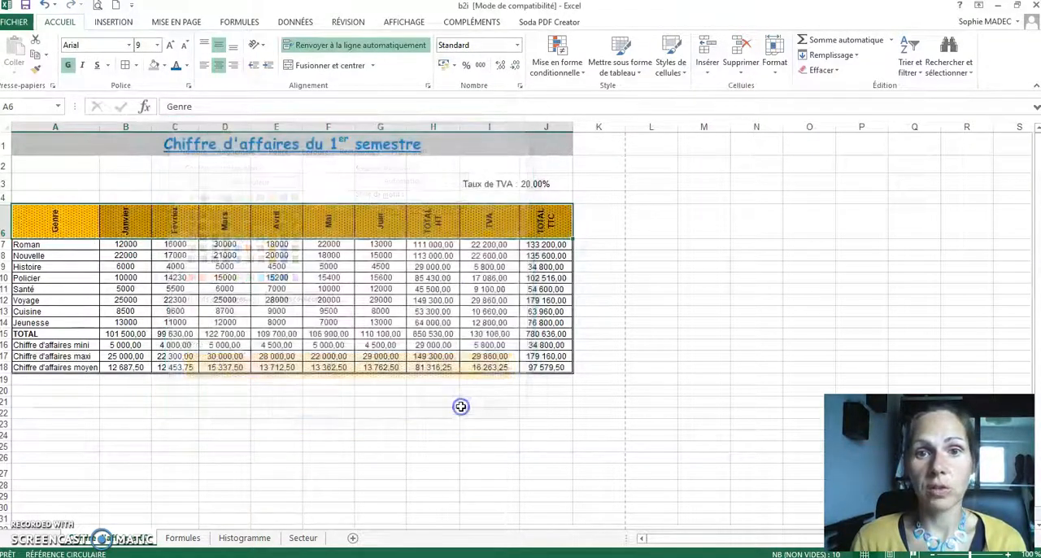
left_click(532, 333)
left_click(560, 238)
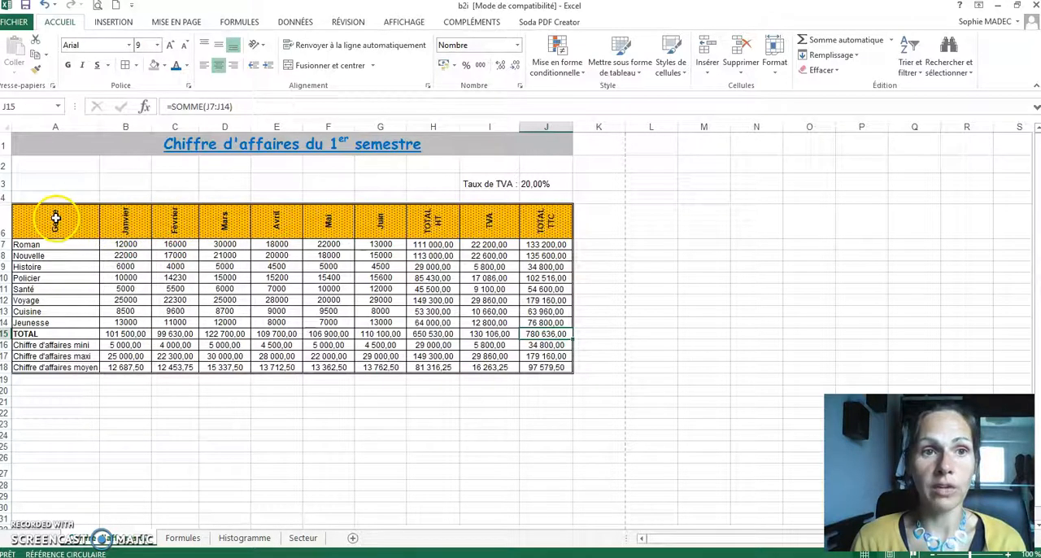
Step: Undo the gold patterned fill on the header cells while keeping their automatic text wrapping
left_click(44, 6)
left_click(45, 6)
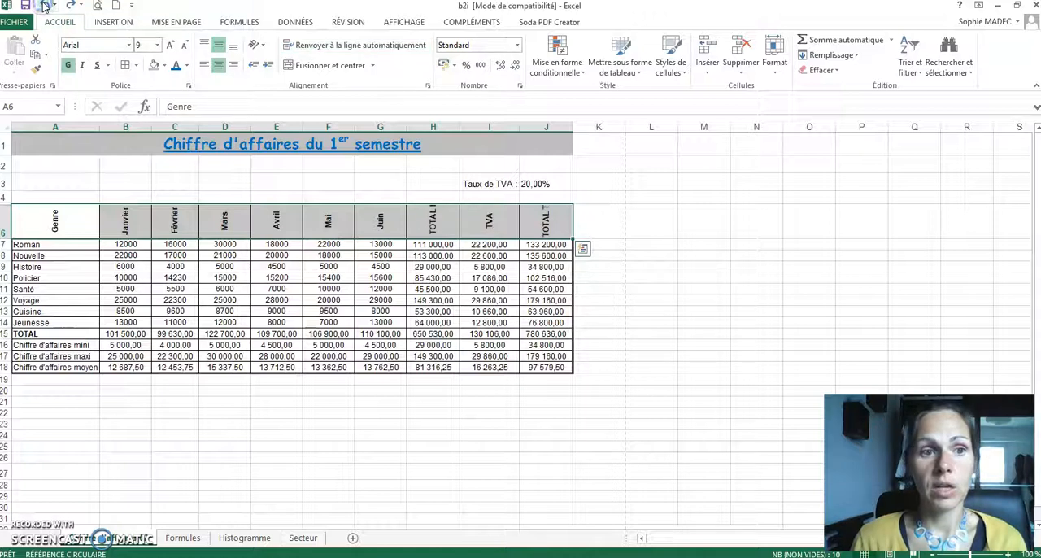
left_click(70, 5)
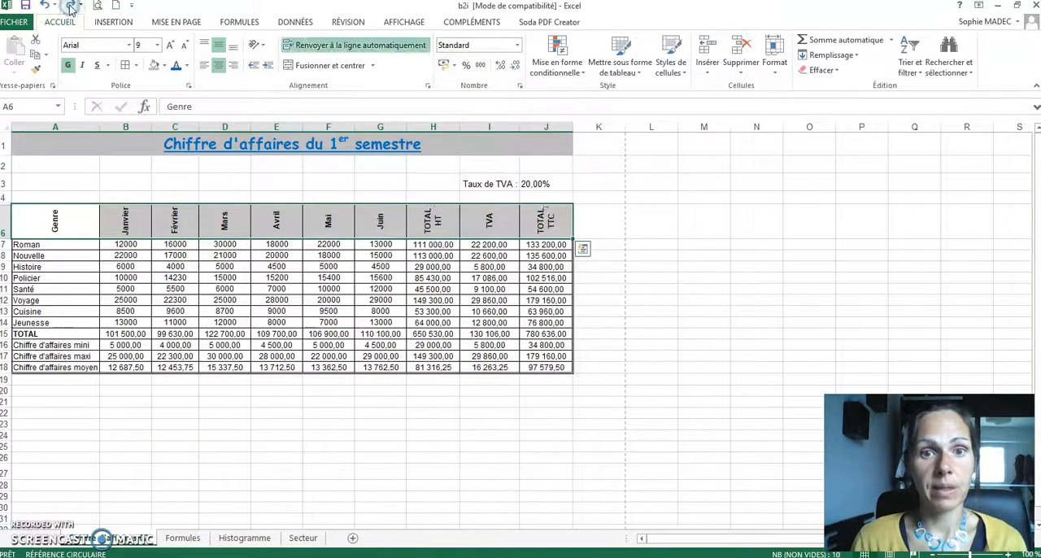
Step: Fill the header cells A6:J6 with the lightest dotted pattern in gold, leaving the background without colour
left_click(427, 85)
left_click(362, 149)
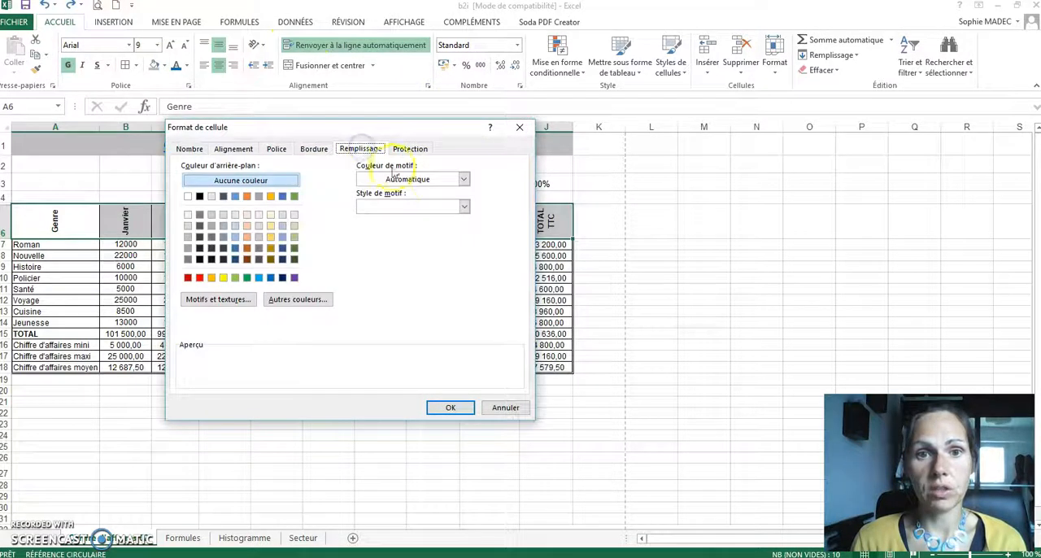
left_click(464, 180)
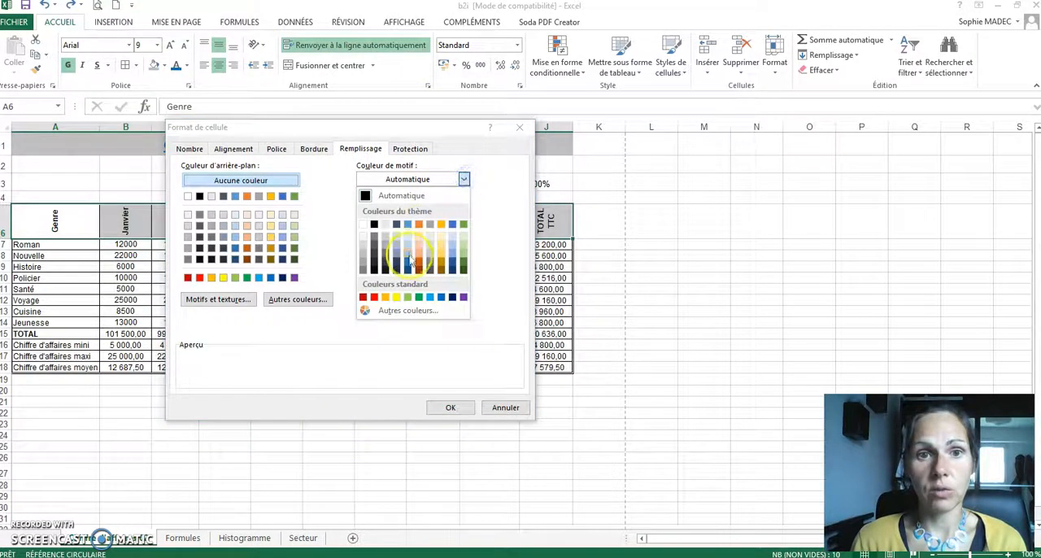
left_click(441, 225)
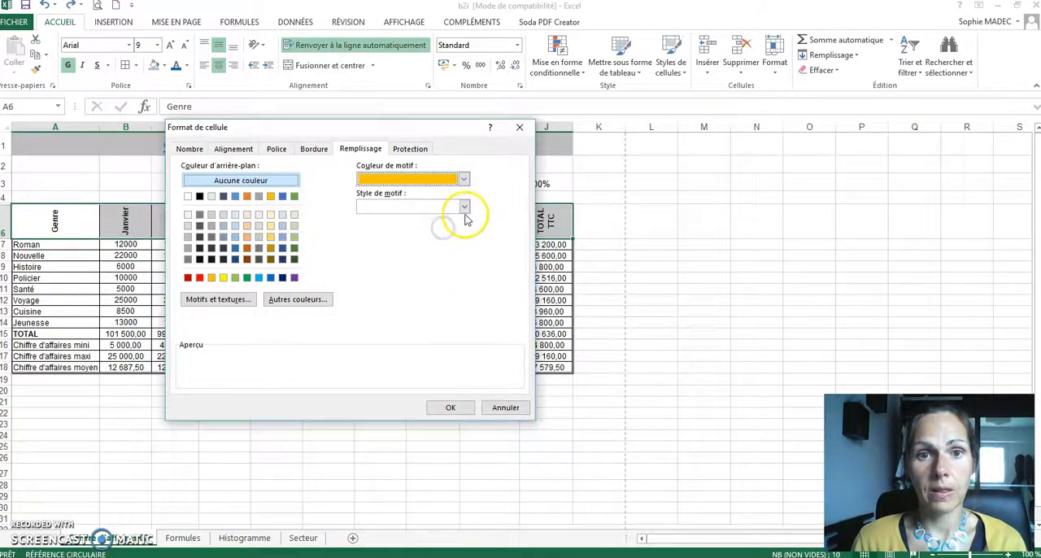
left_click(464, 207)
left_click(445, 225)
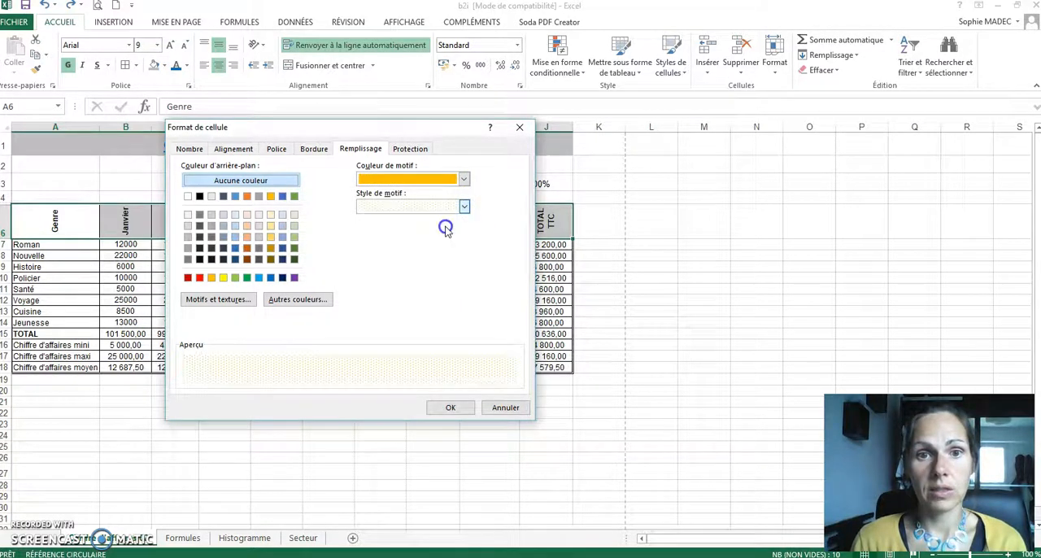
left_click(450, 408)
left_click(455, 411)
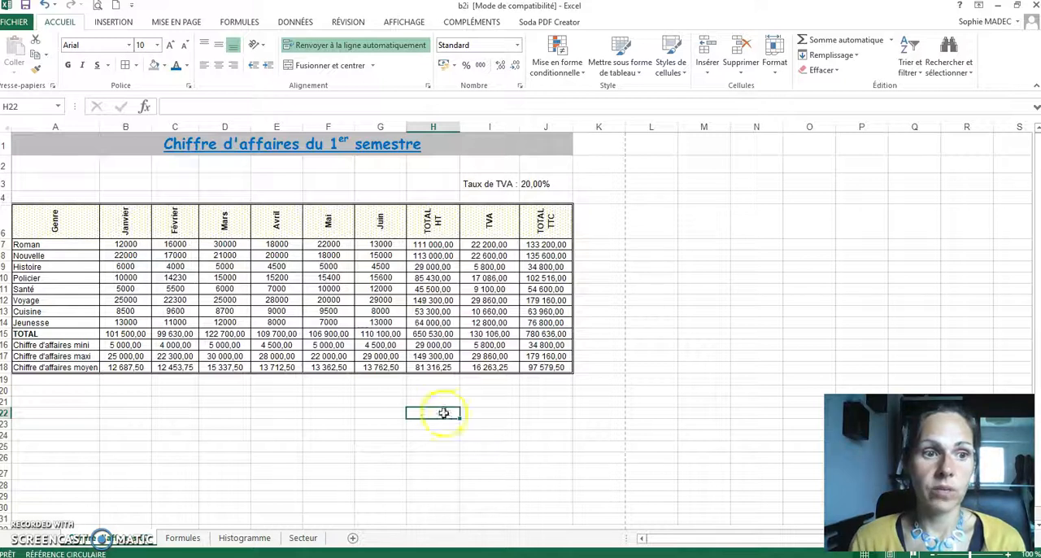
Step: Italicize the total, minimum, maximum and average rows in A15:J18
left_click(74, 344)
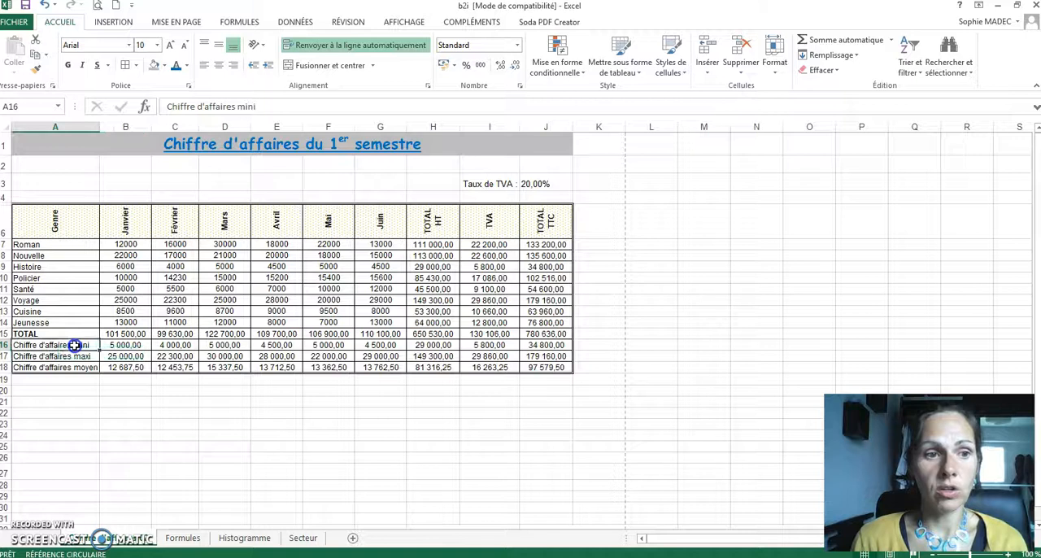
left_click_drag(71, 345, 538, 366)
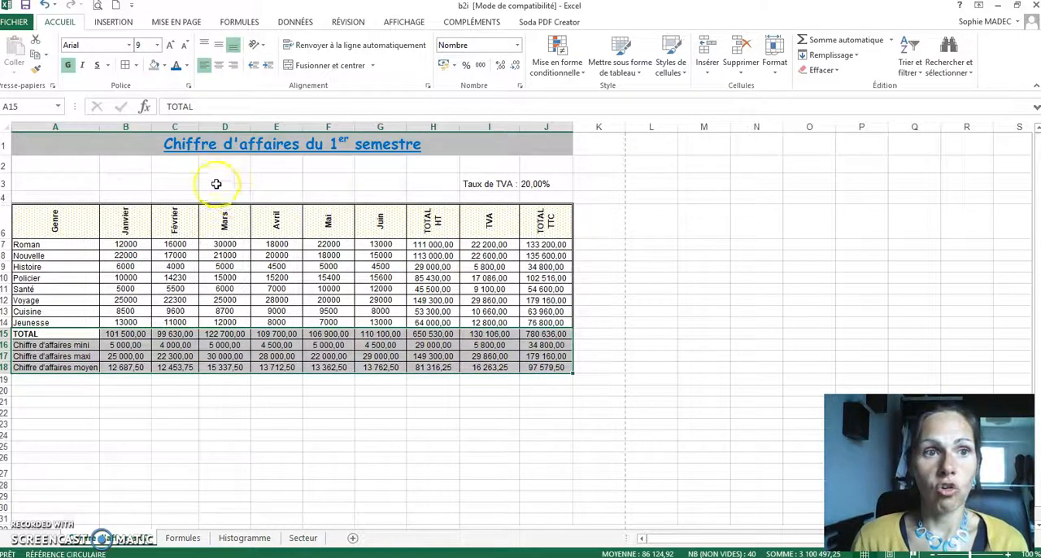
left_click(80, 68)
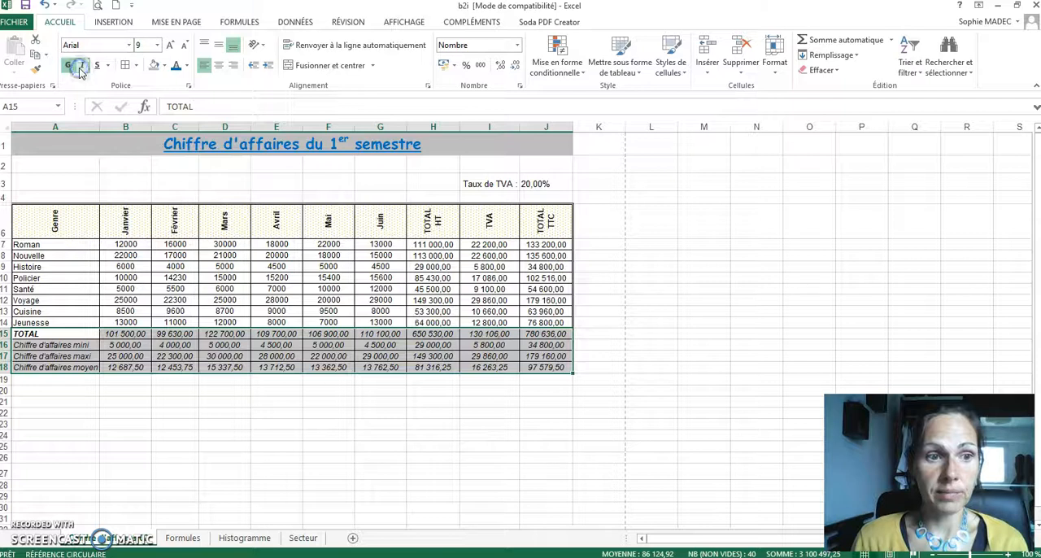
Step: Widen column A and right-align the summary cells A15:J18
left_click_drag(98, 123, 142, 131)
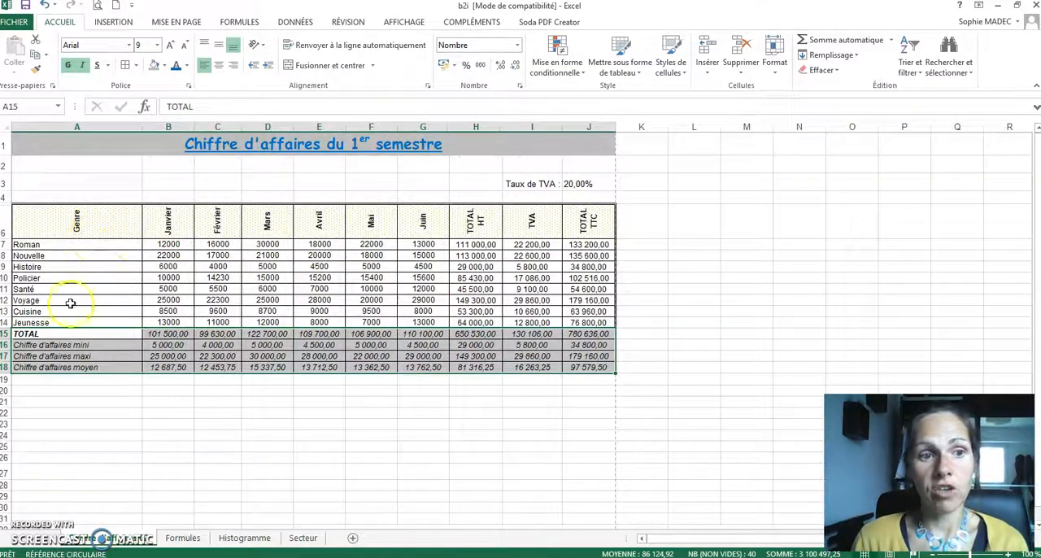
left_click(235, 71)
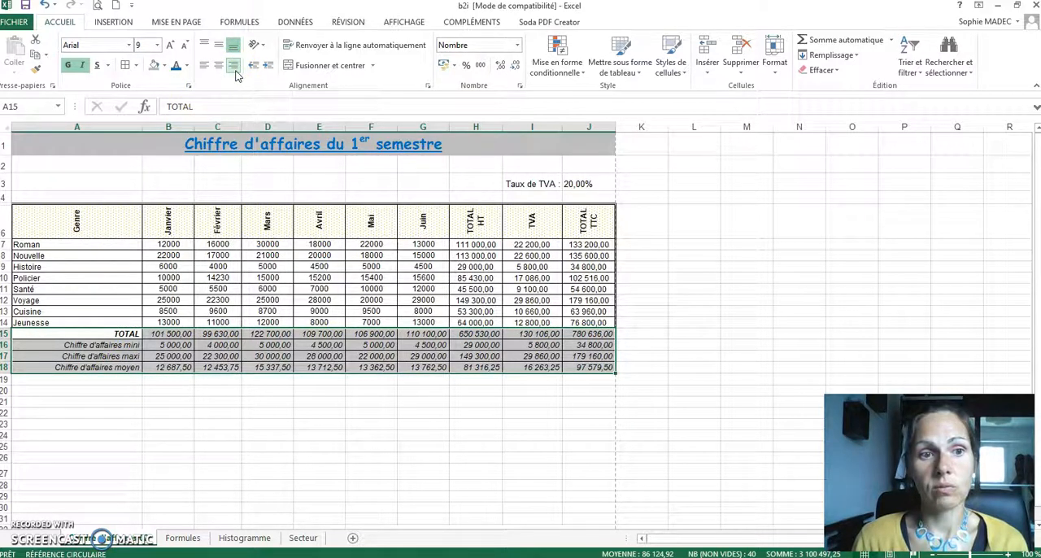
Step: Fill the summary cells A15:J18 with an orange-red shade from the extended standard colour palette
left_click(163, 65)
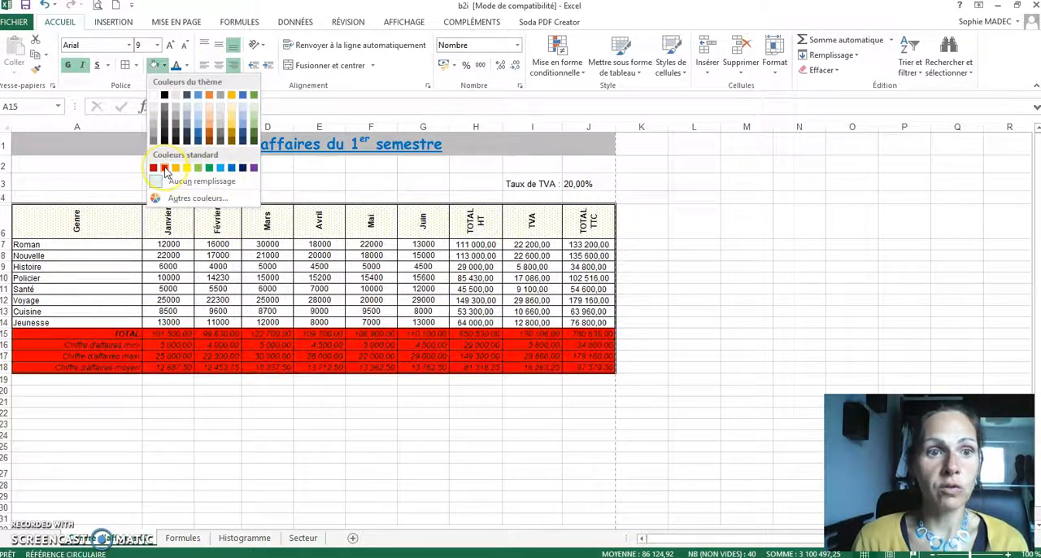
left_click(195, 198)
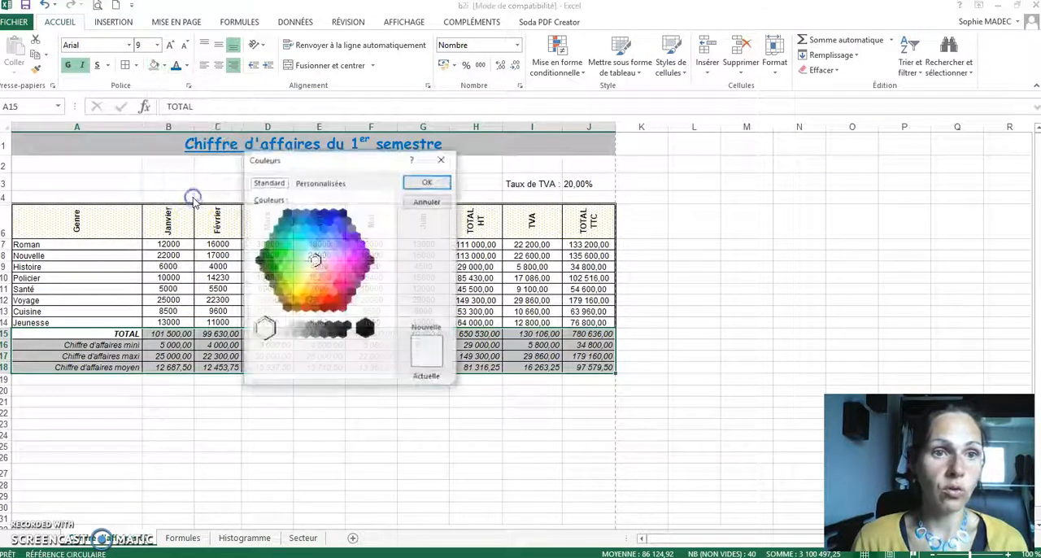
left_click(319, 300)
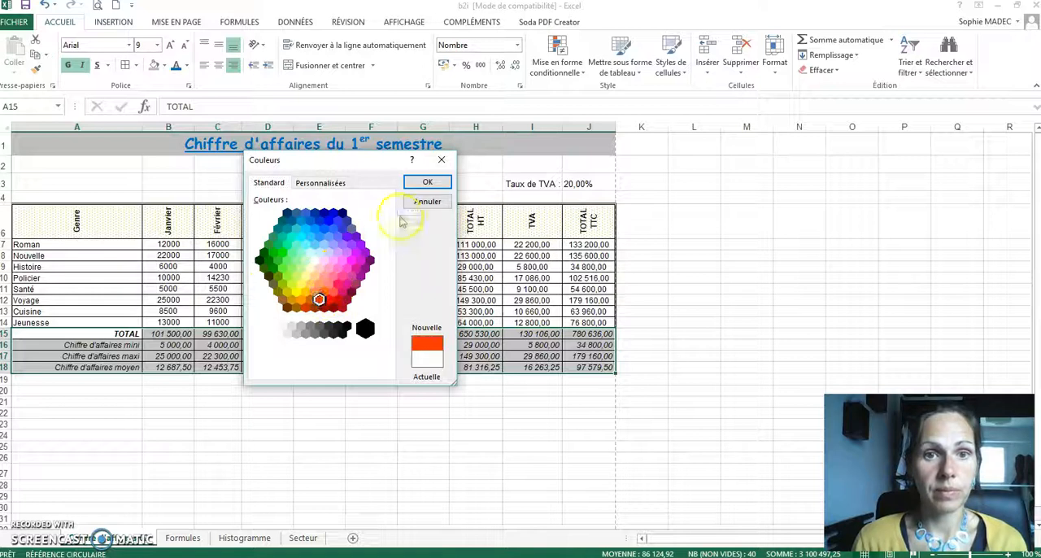
left_click(428, 182)
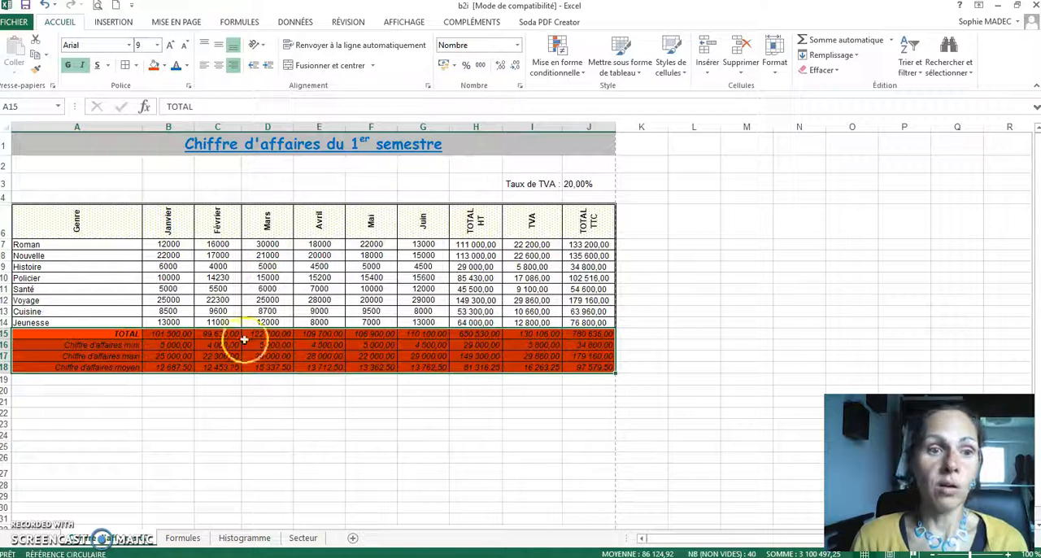
left_click(245, 413)
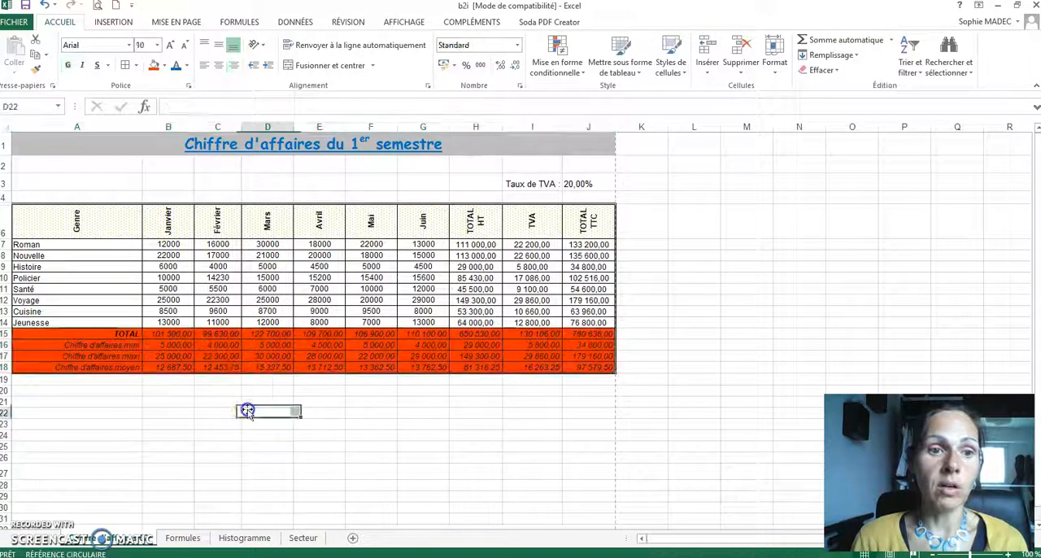
Step: Open the print preview of the formatted revenue sheet
left_click(97, 5)
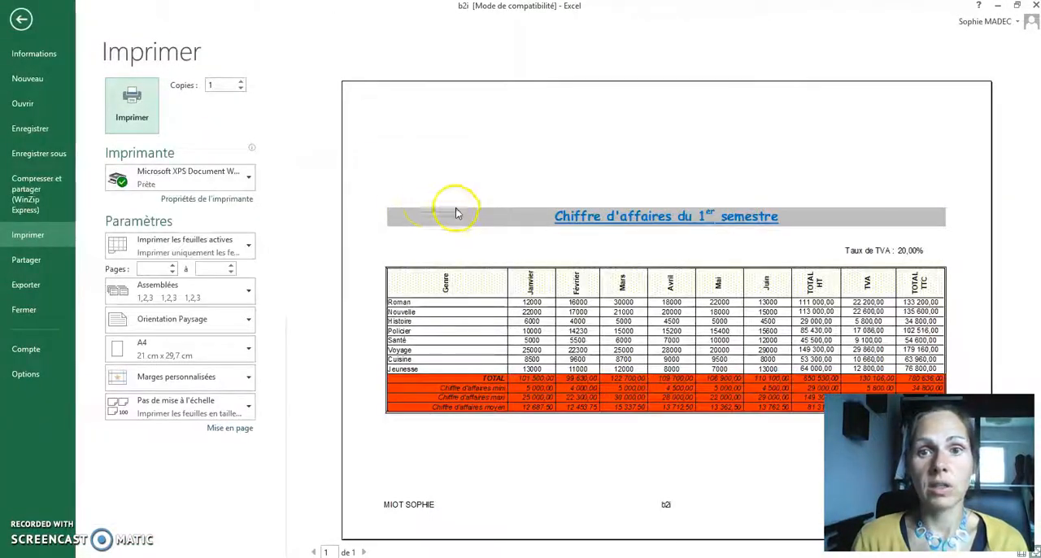